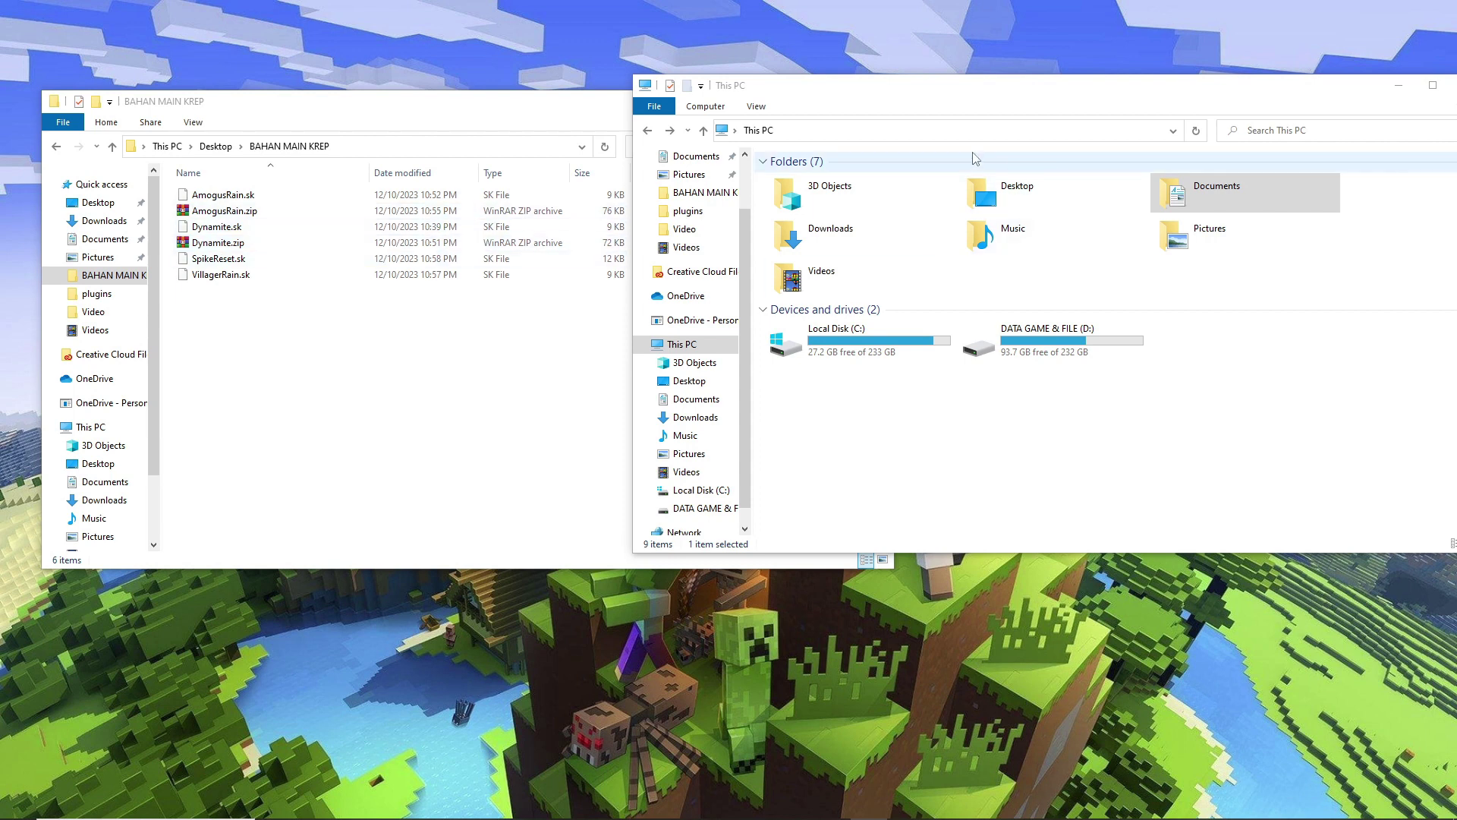
Go to %appdata% and open the resourcepacks folder inside .minecraft.
click(894, 141)
click(893, 132)
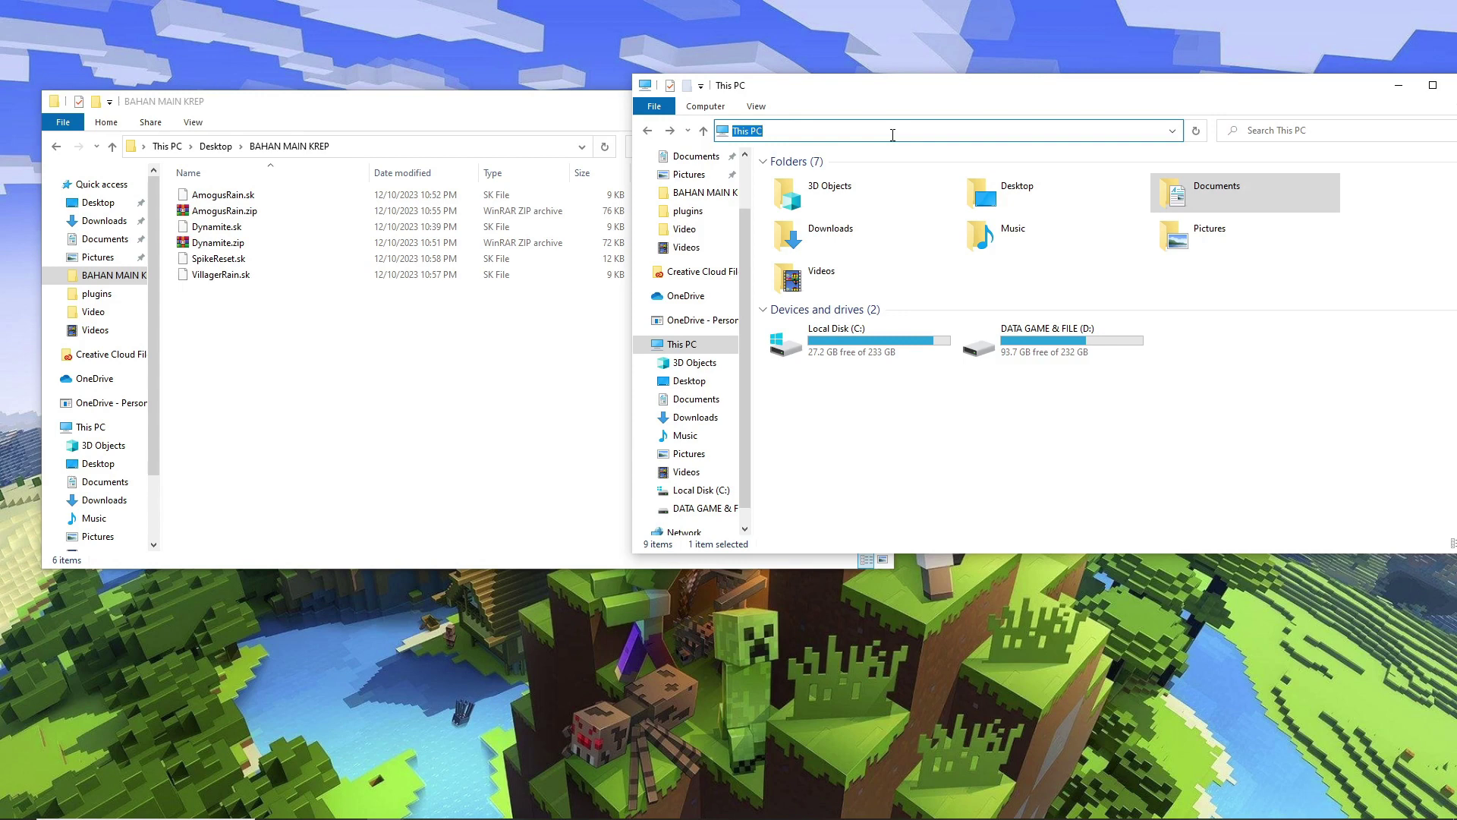
text(%appdata%)
key(Return)
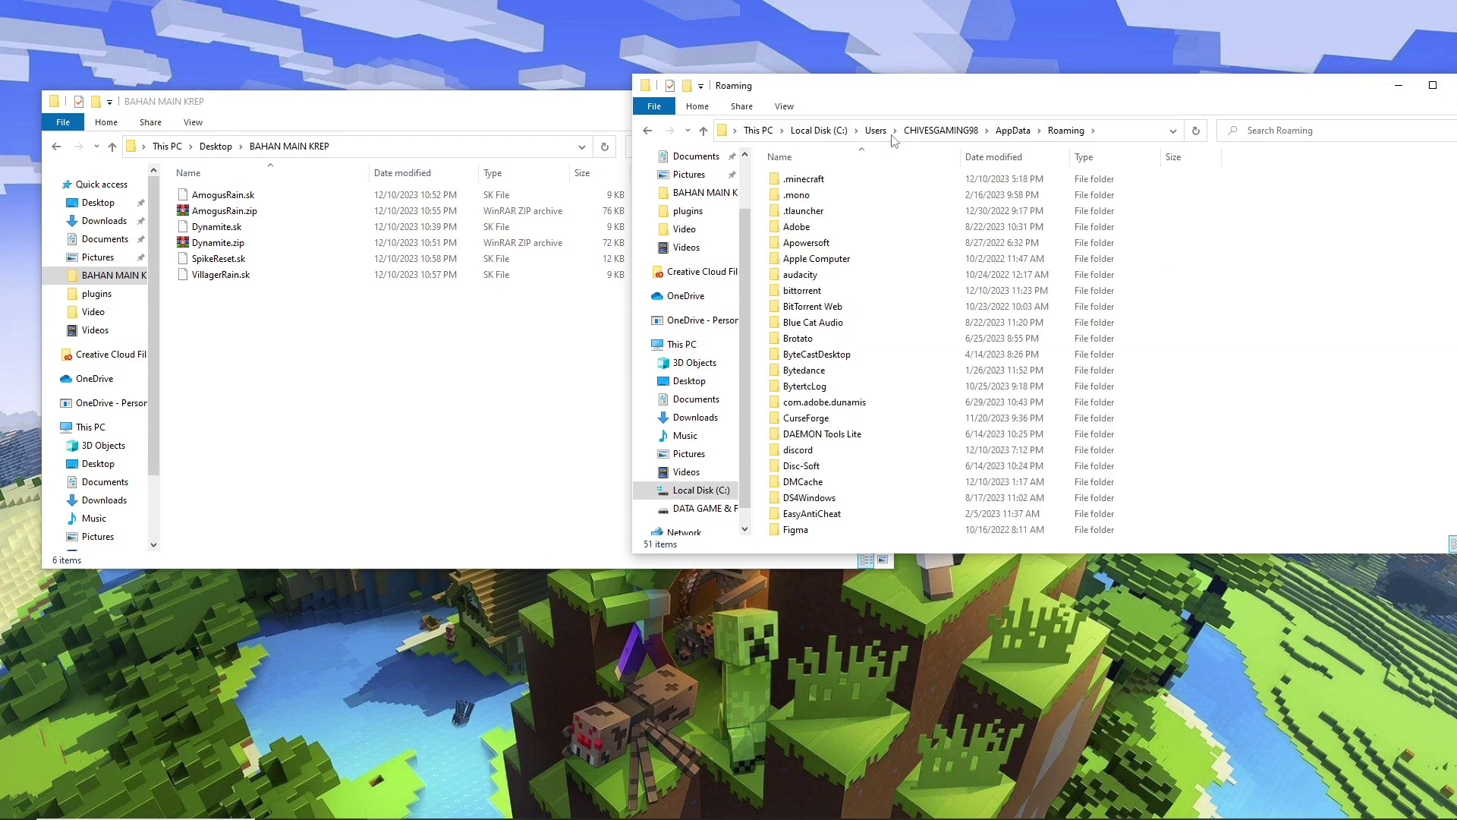
mouse_move(878, 185)
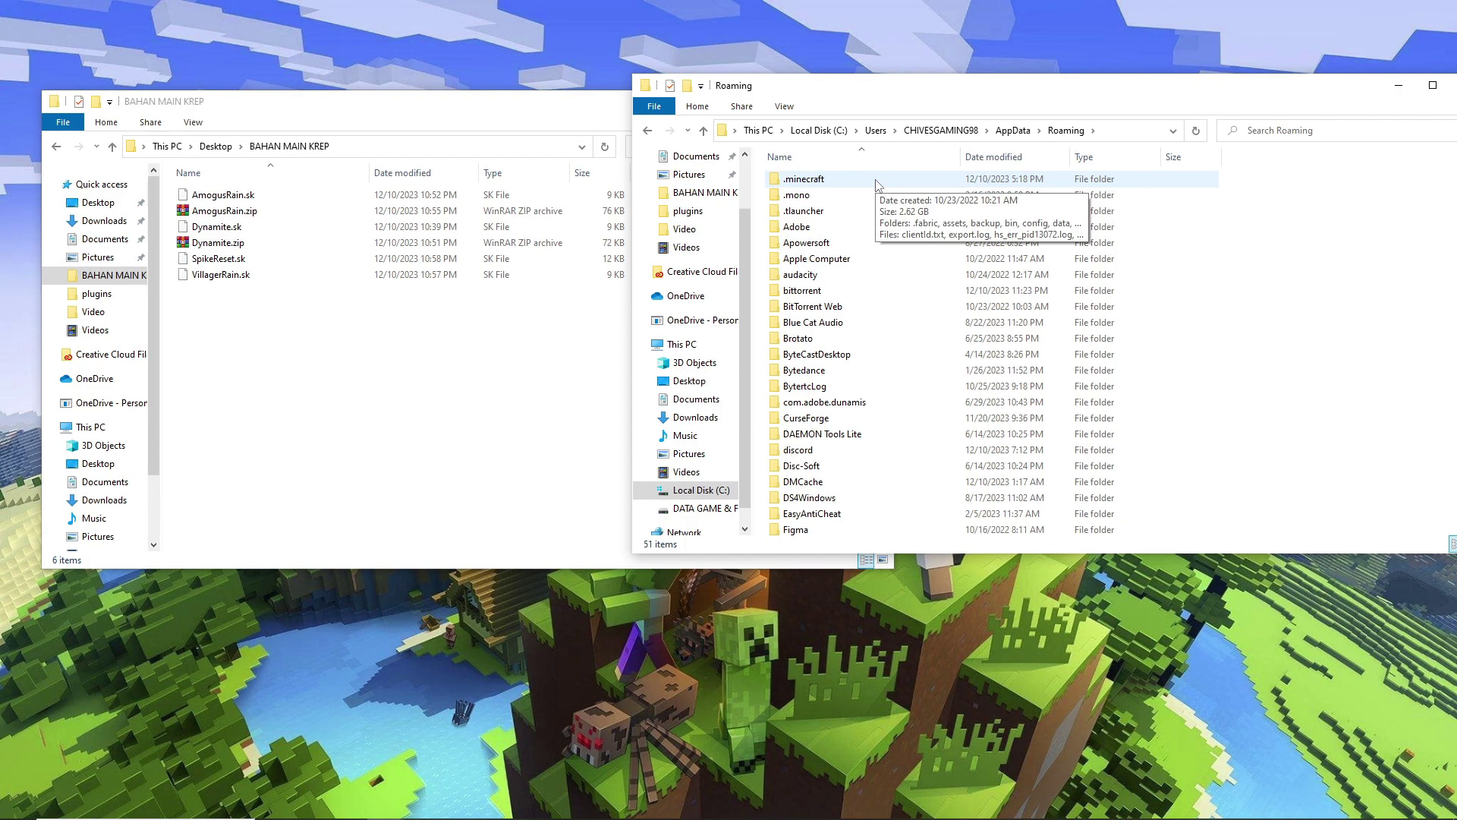
double_click(877, 185)
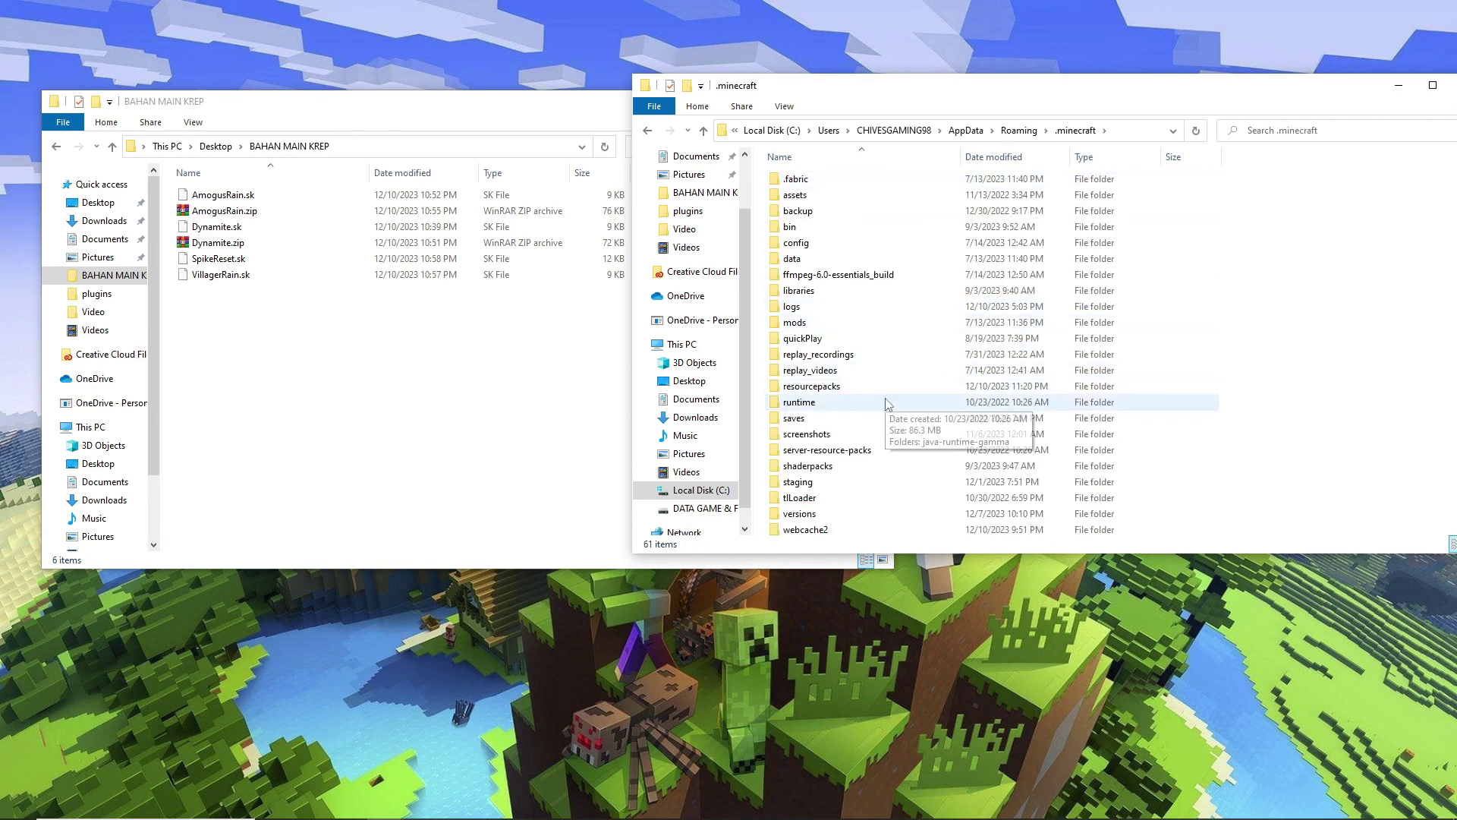
double_click(865, 389)
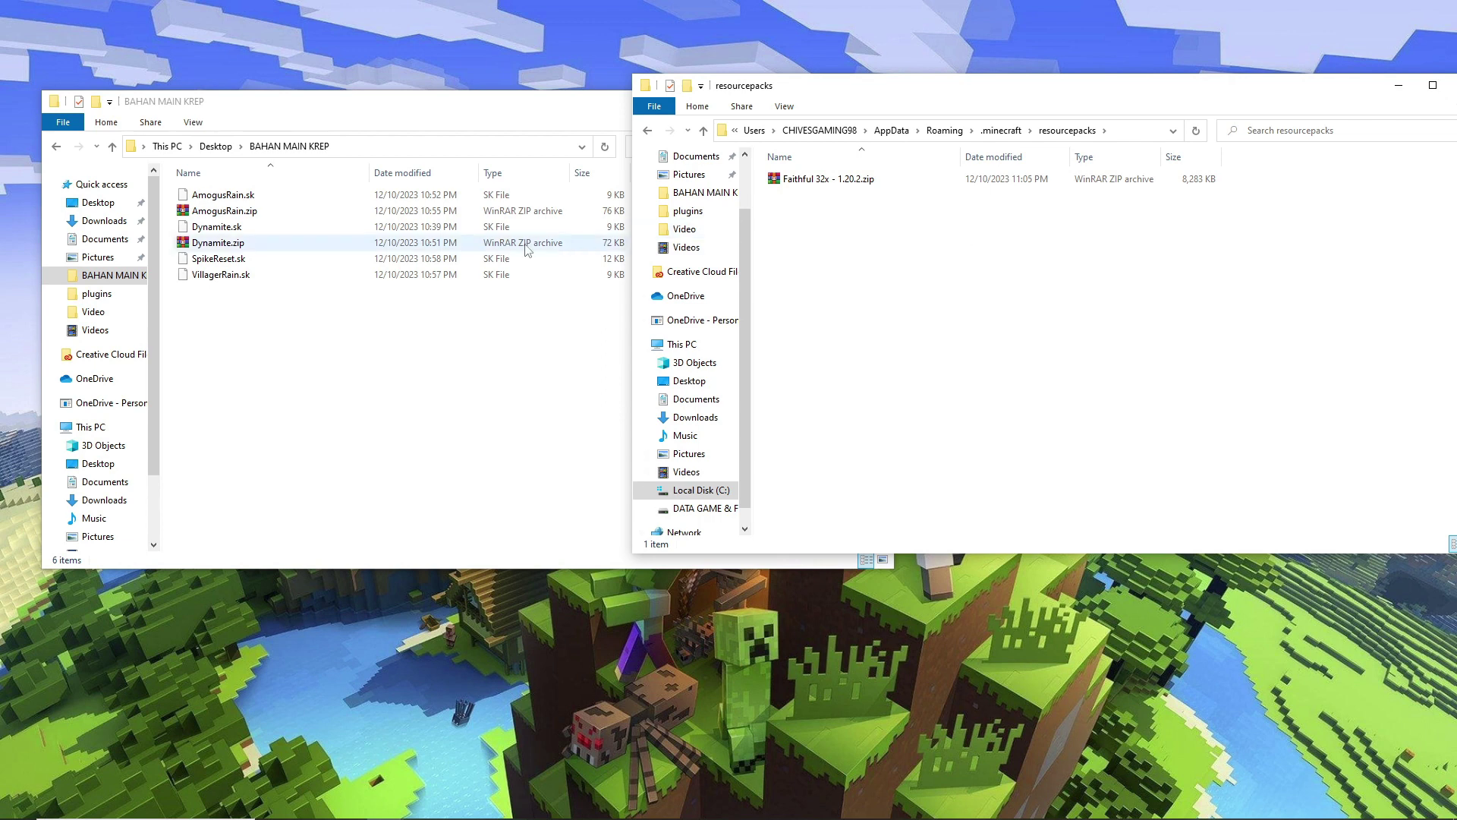
click(285, 212)
shift+click(284, 248)
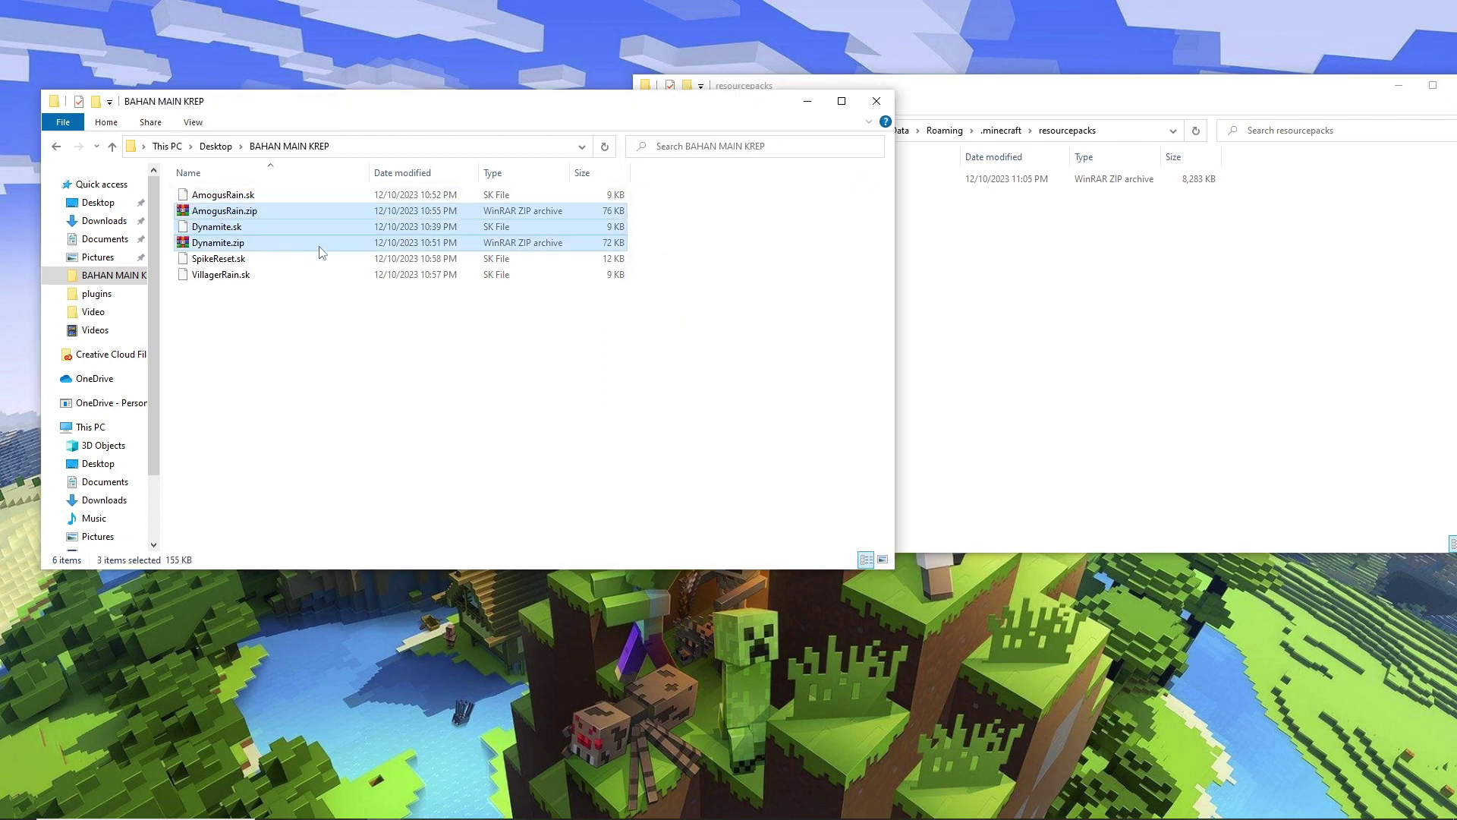
click(1047, 269)
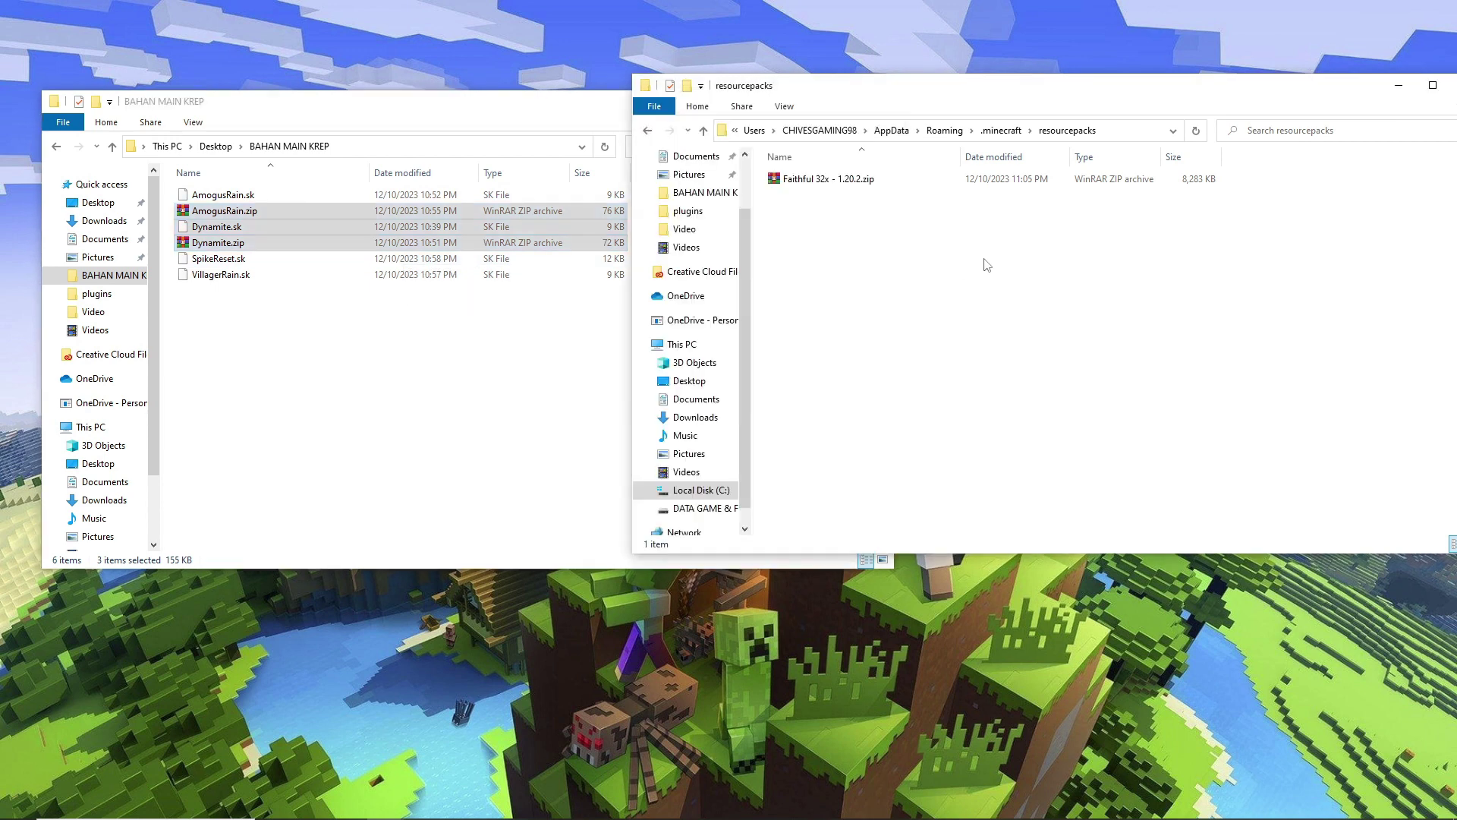
key(ctrl+v)
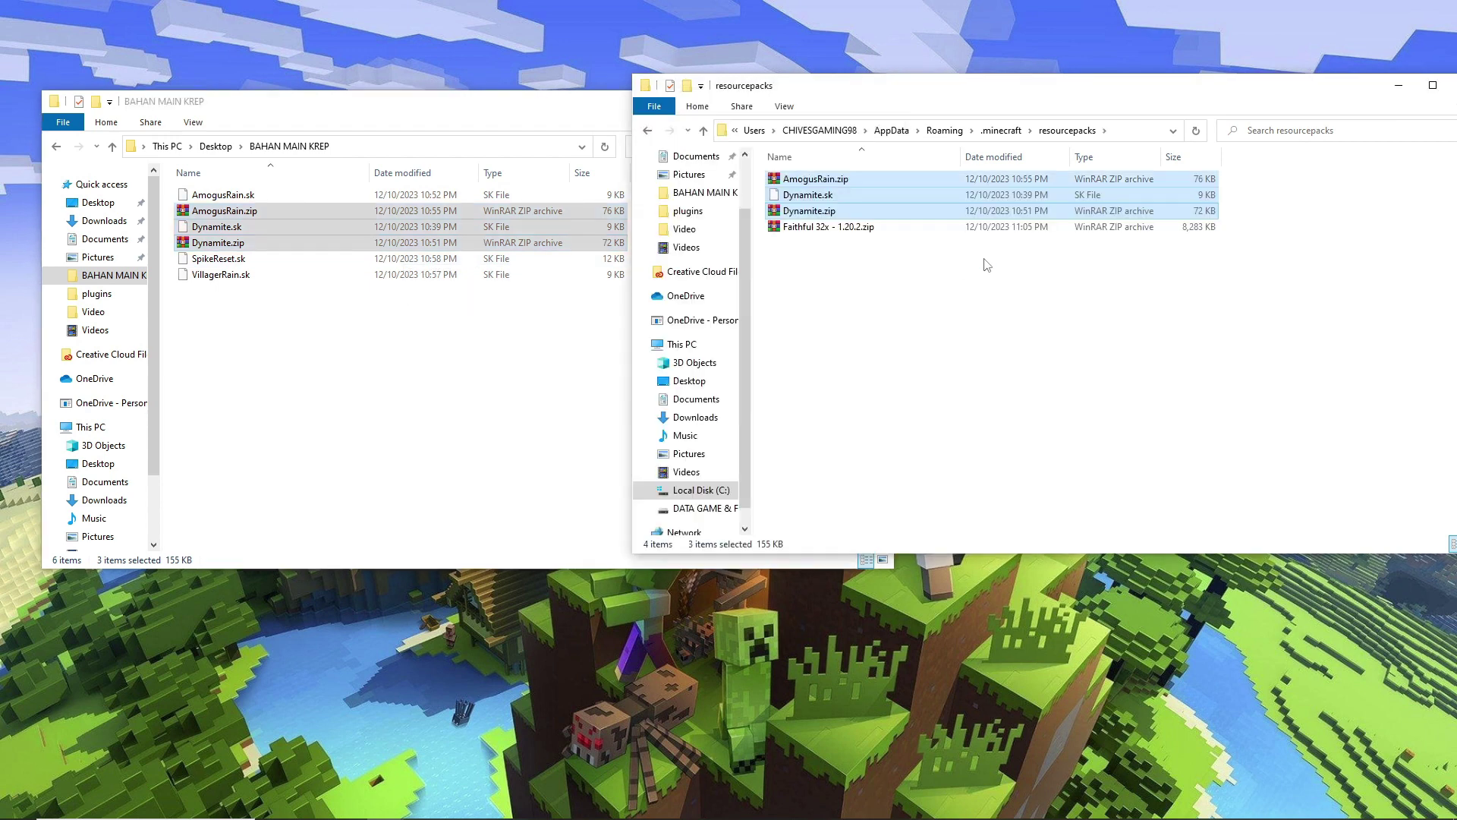
key(Delete)
Copy AmogusRain.zip and Dynamite.zip from the BAHAN MAIN KREP folder into the Minecraft resourcepacks folder.
click(381, 337)
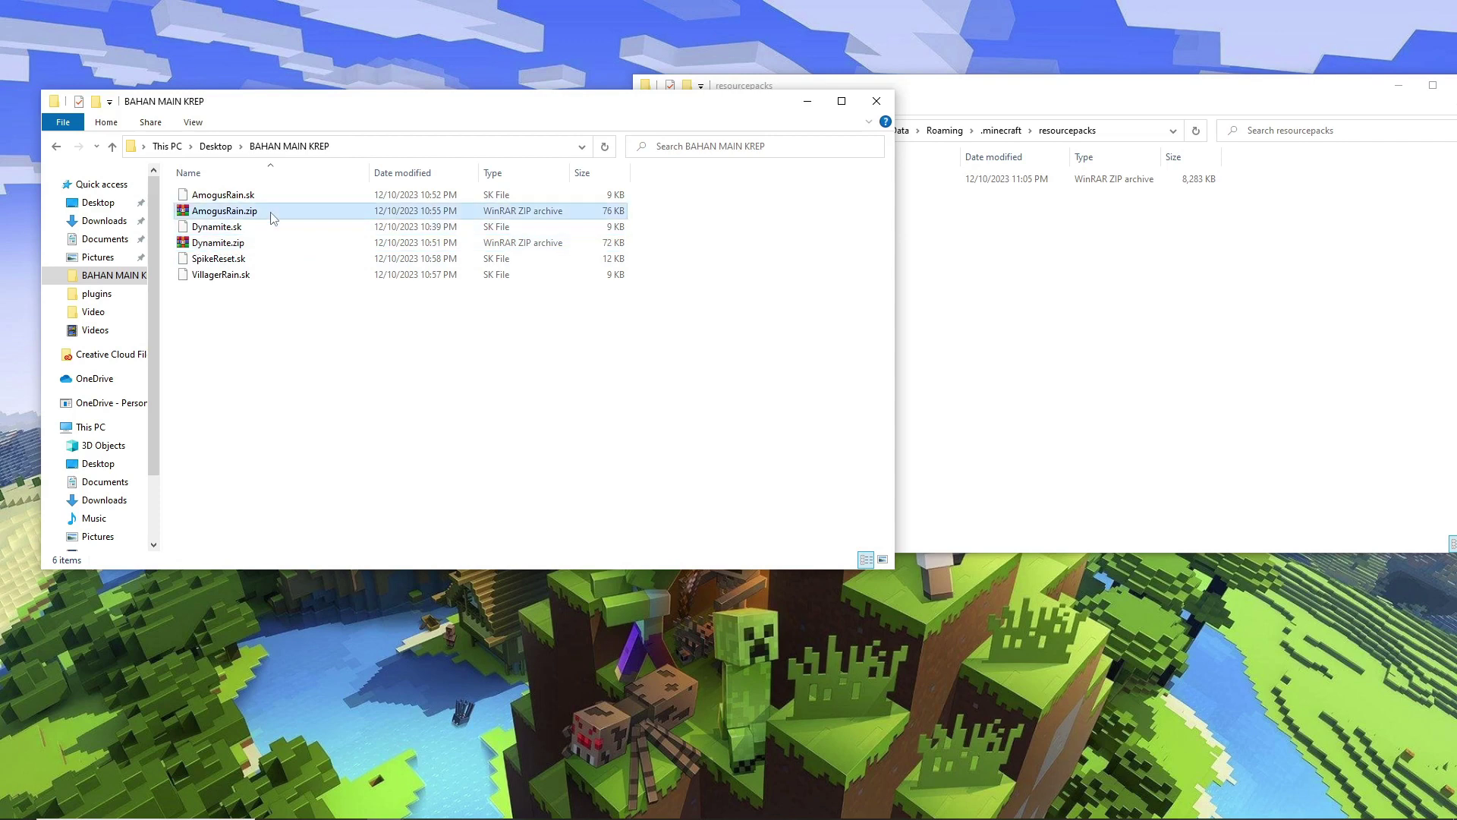
click(272, 217)
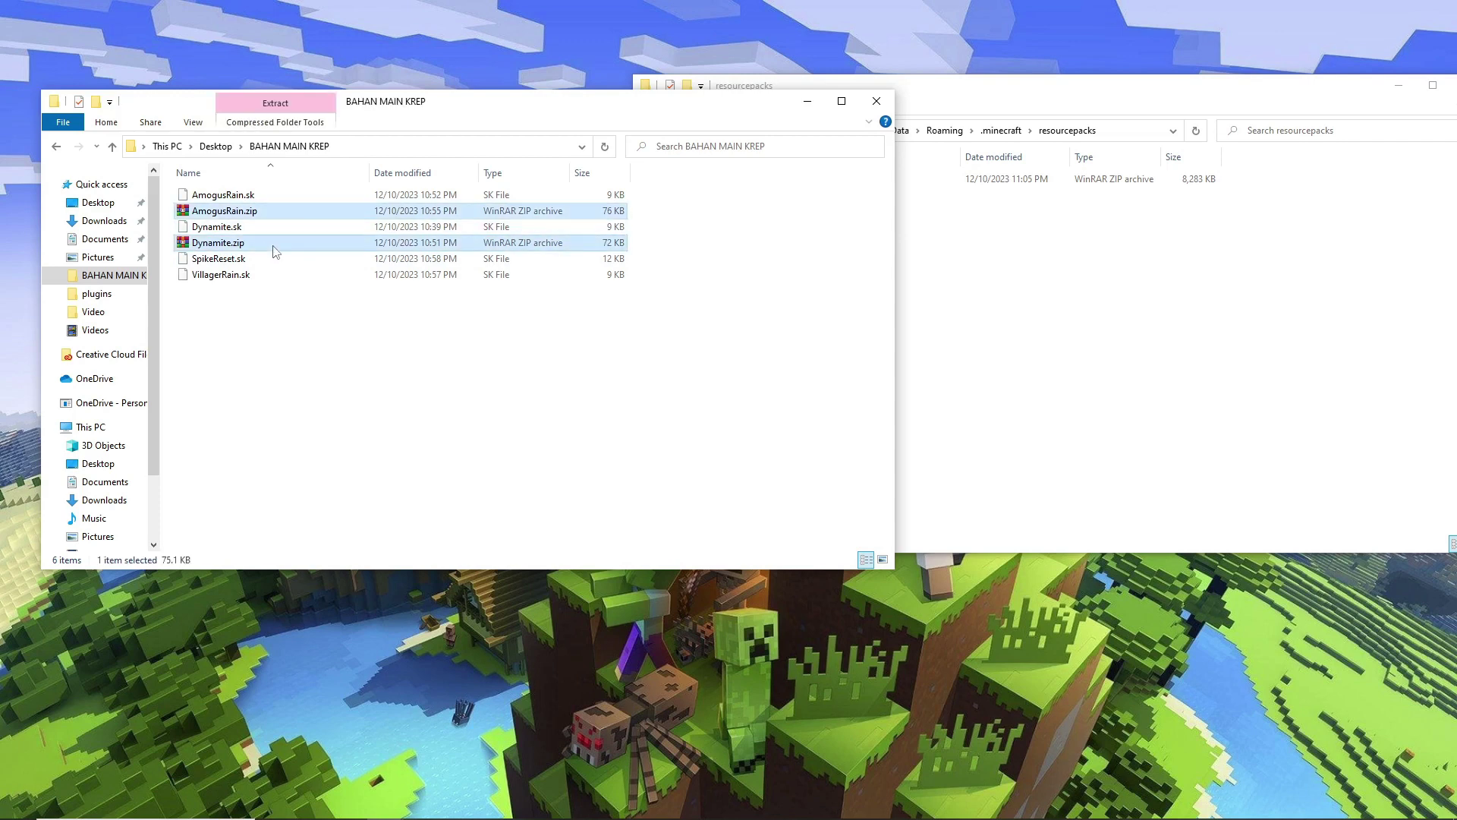
ctrl+click(273, 244)
click(994, 300)
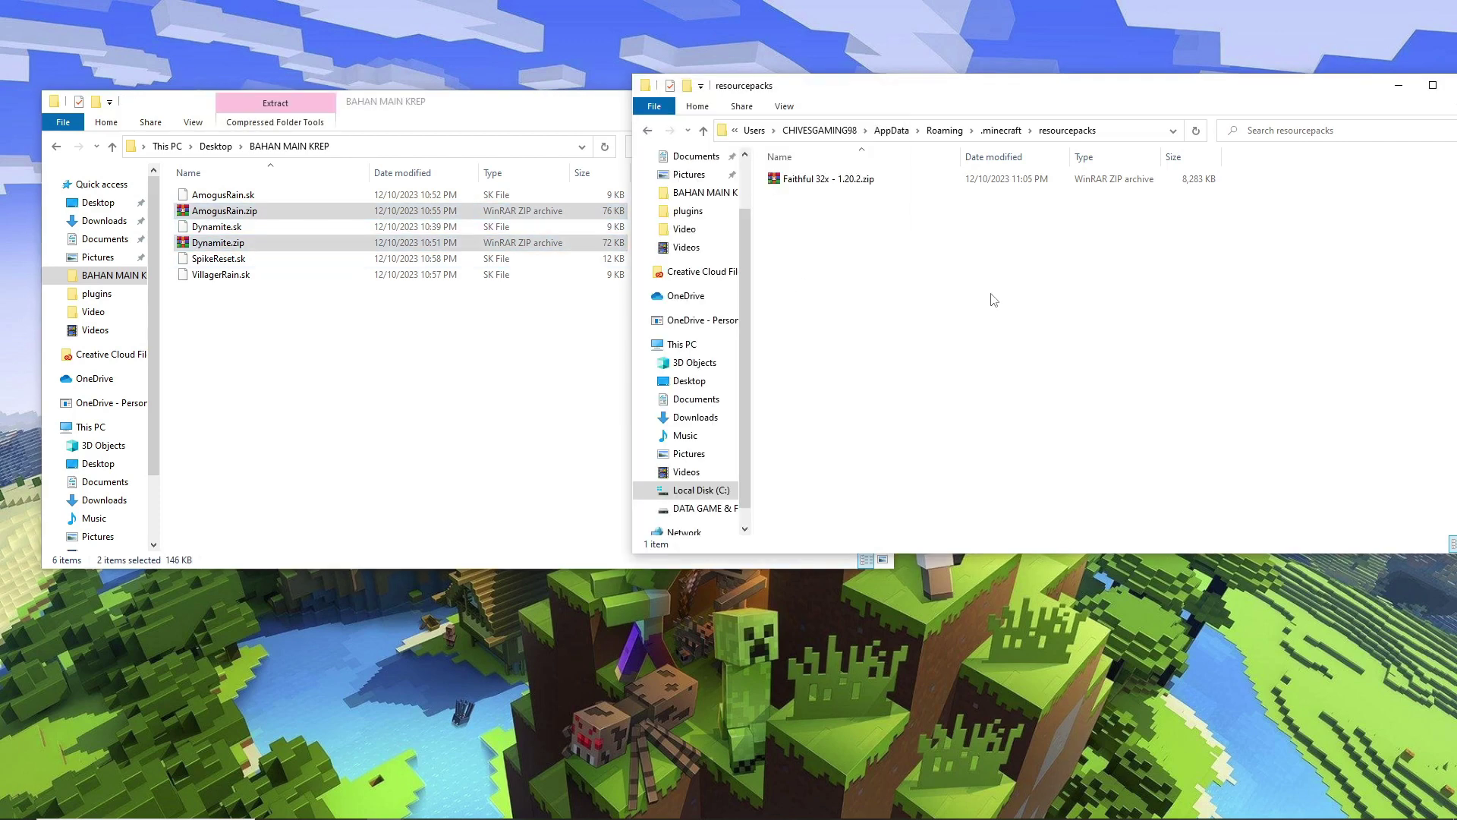
key(ctrl+v)
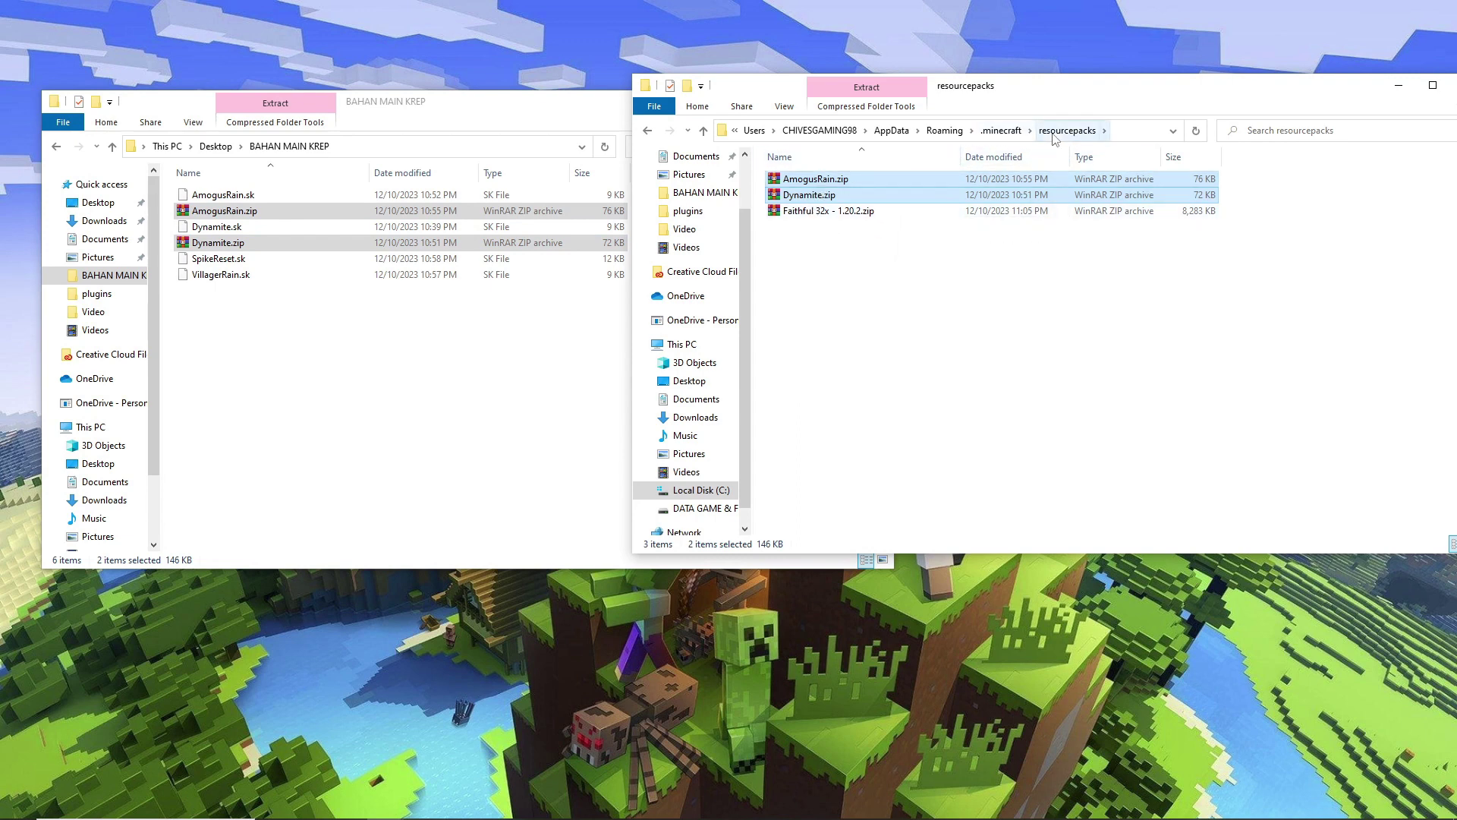
click(958, 334)
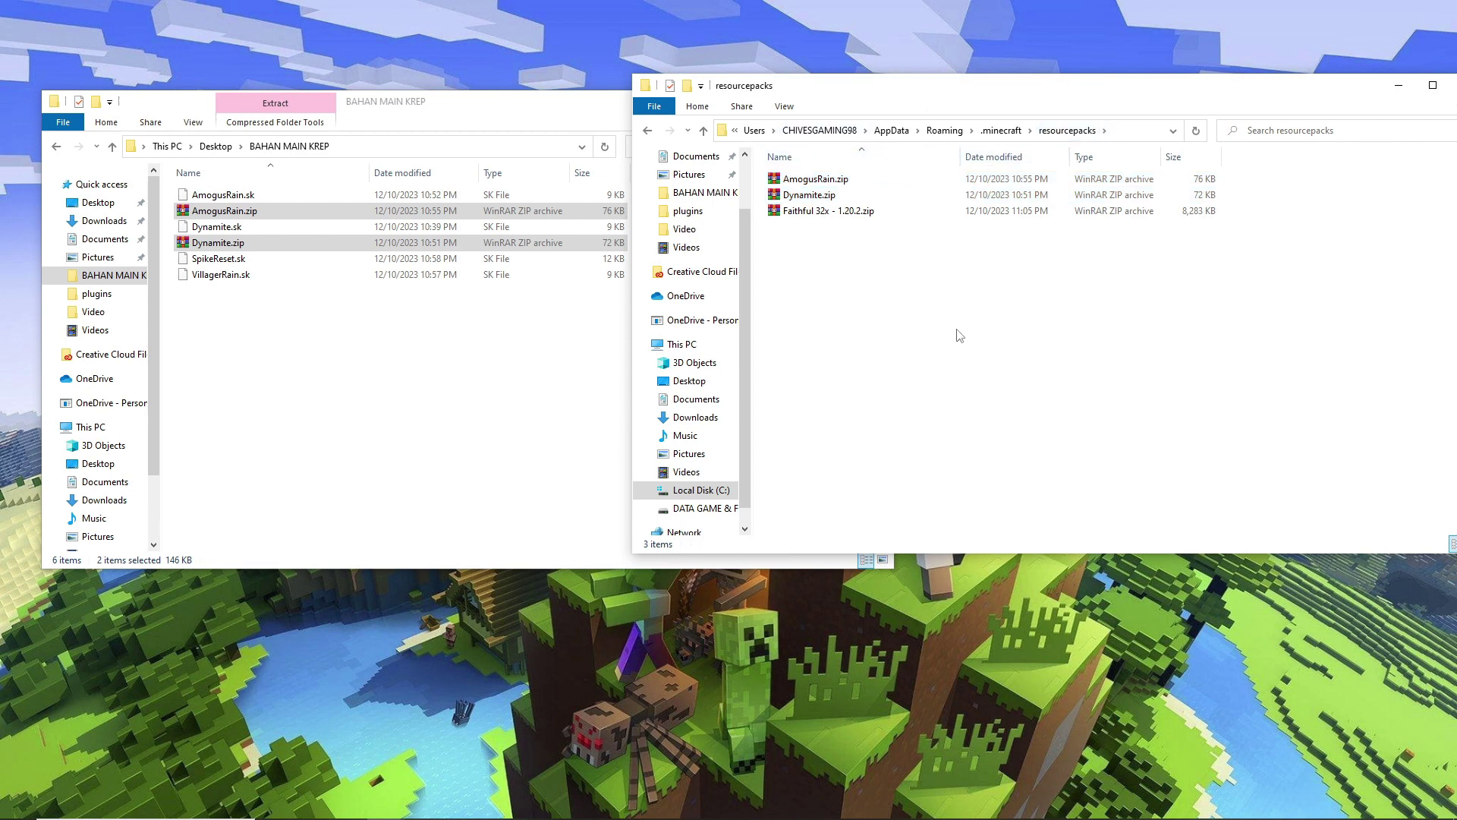
Switch the resourcepacks window to the Paper server folder on the Desktop.
click(231, 463)
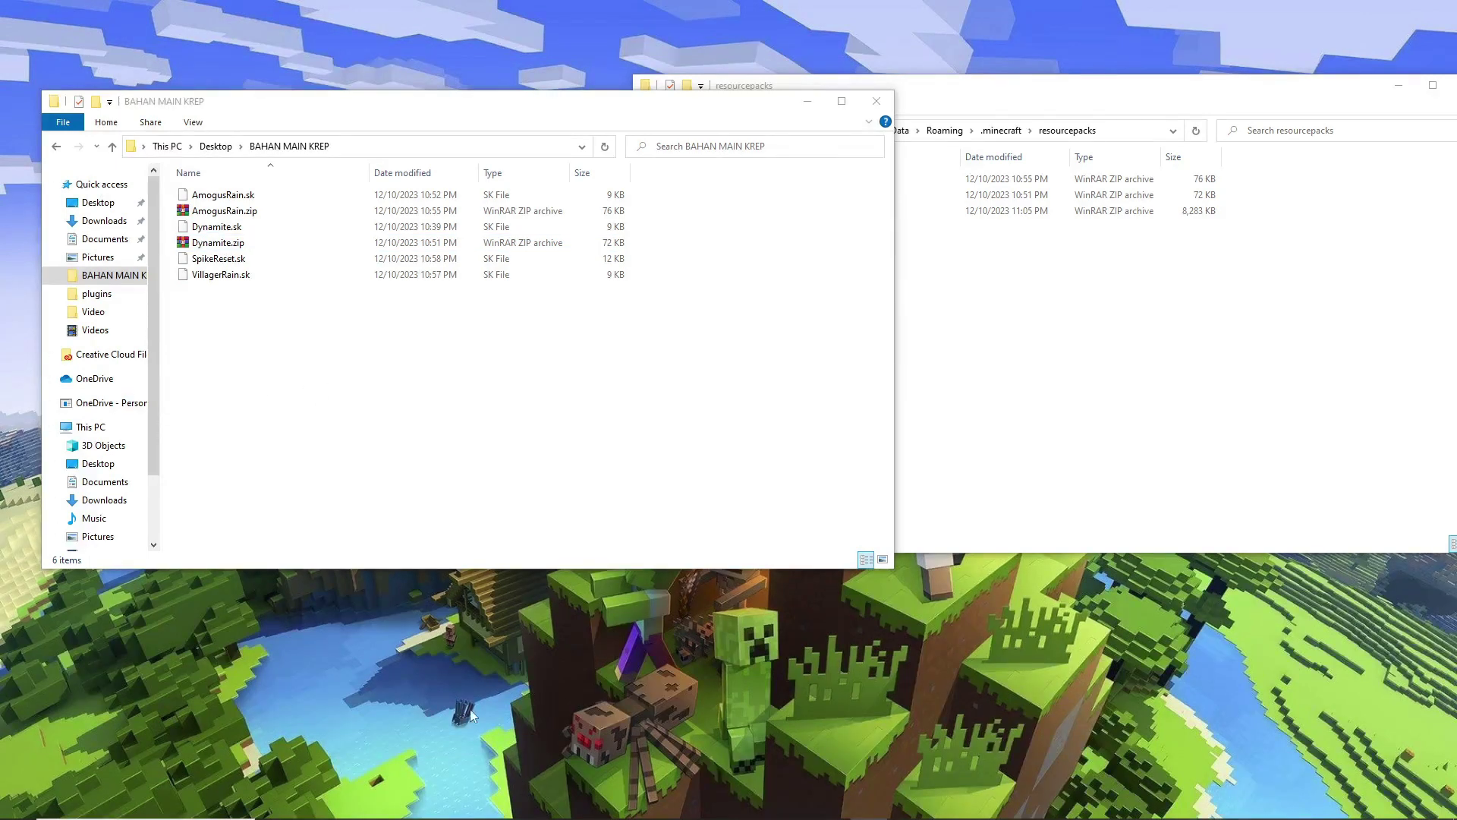
click(1070, 393)
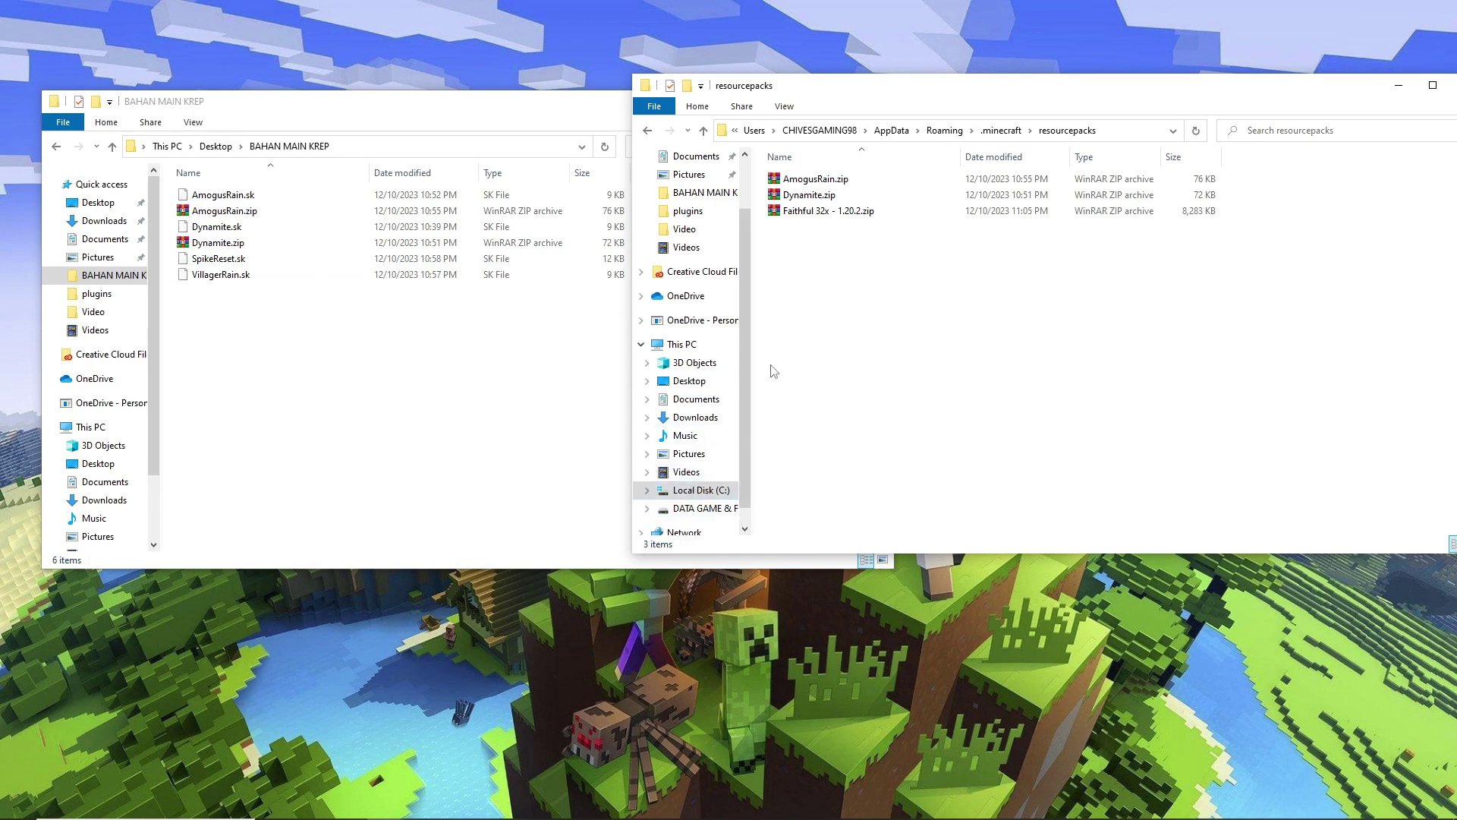
scroll(687, 342, up, 2)
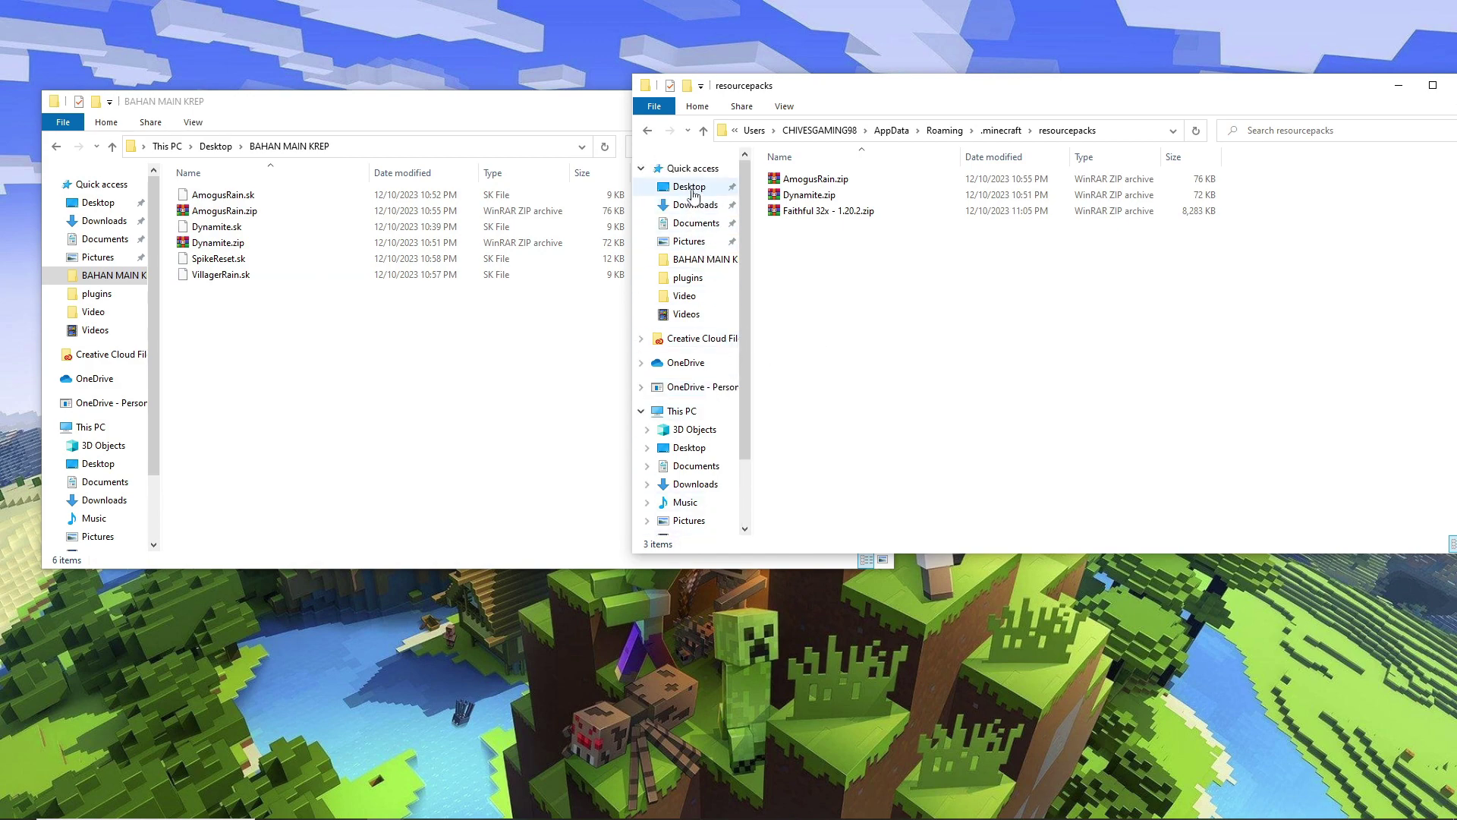
click(691, 187)
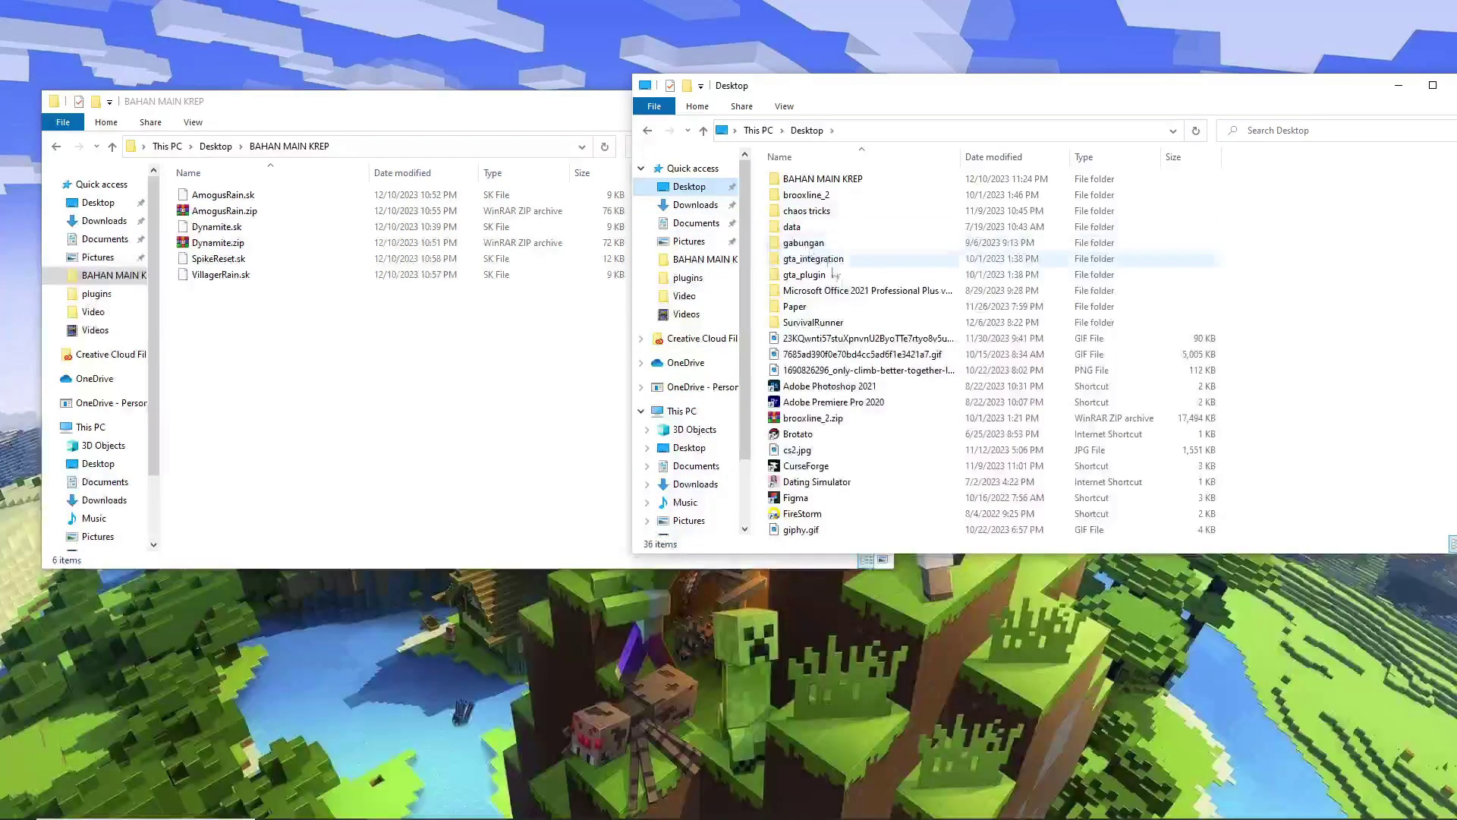
double_click(850, 311)
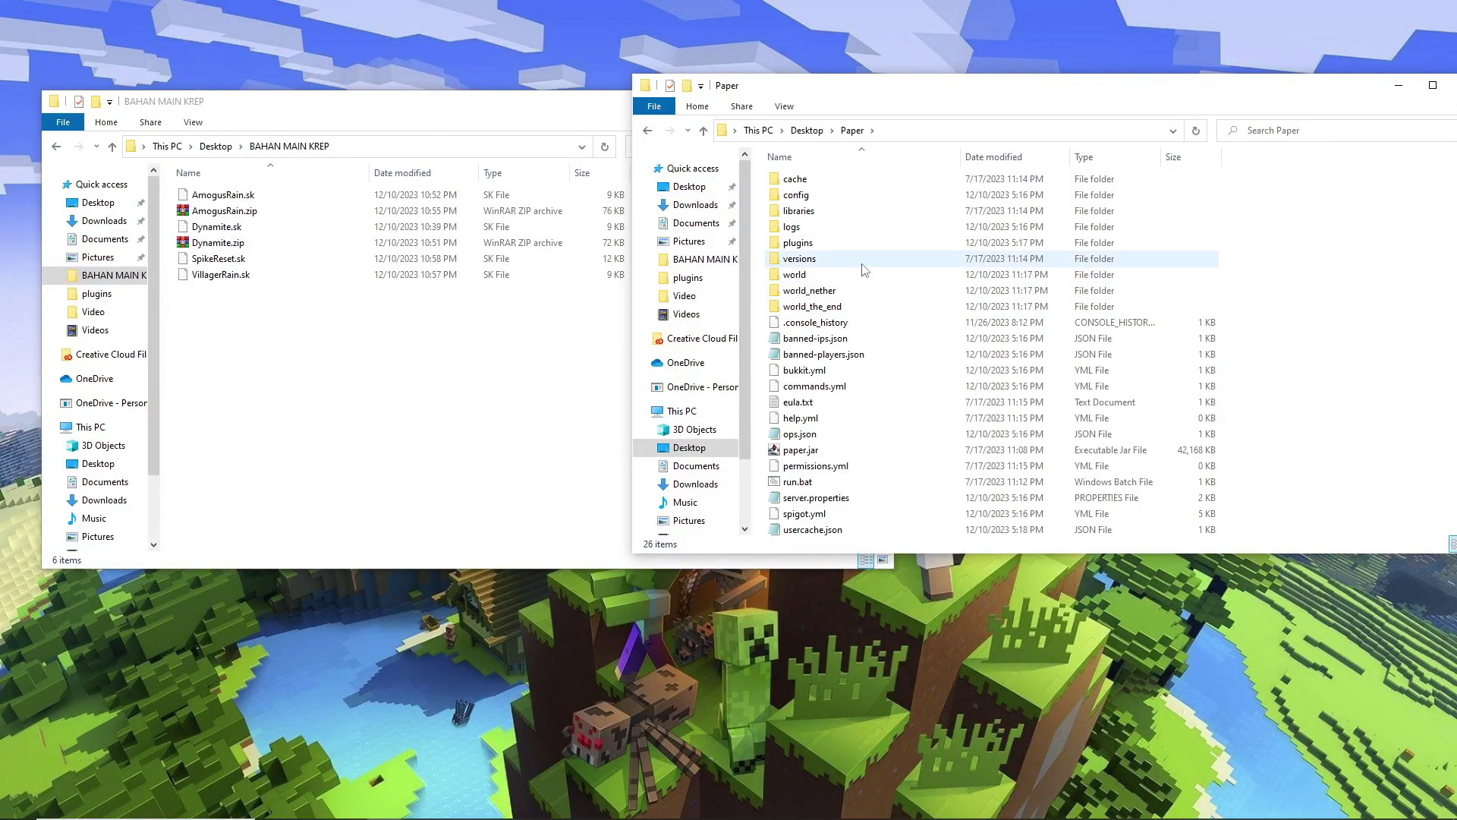
Try to copy AmogusRain.sk, Dynamite.sk, SpikeReset.sk and VillagerRain.sk from the BAHAN MAIN KREP folder.
click(330, 199)
ctrl+click(312, 226)
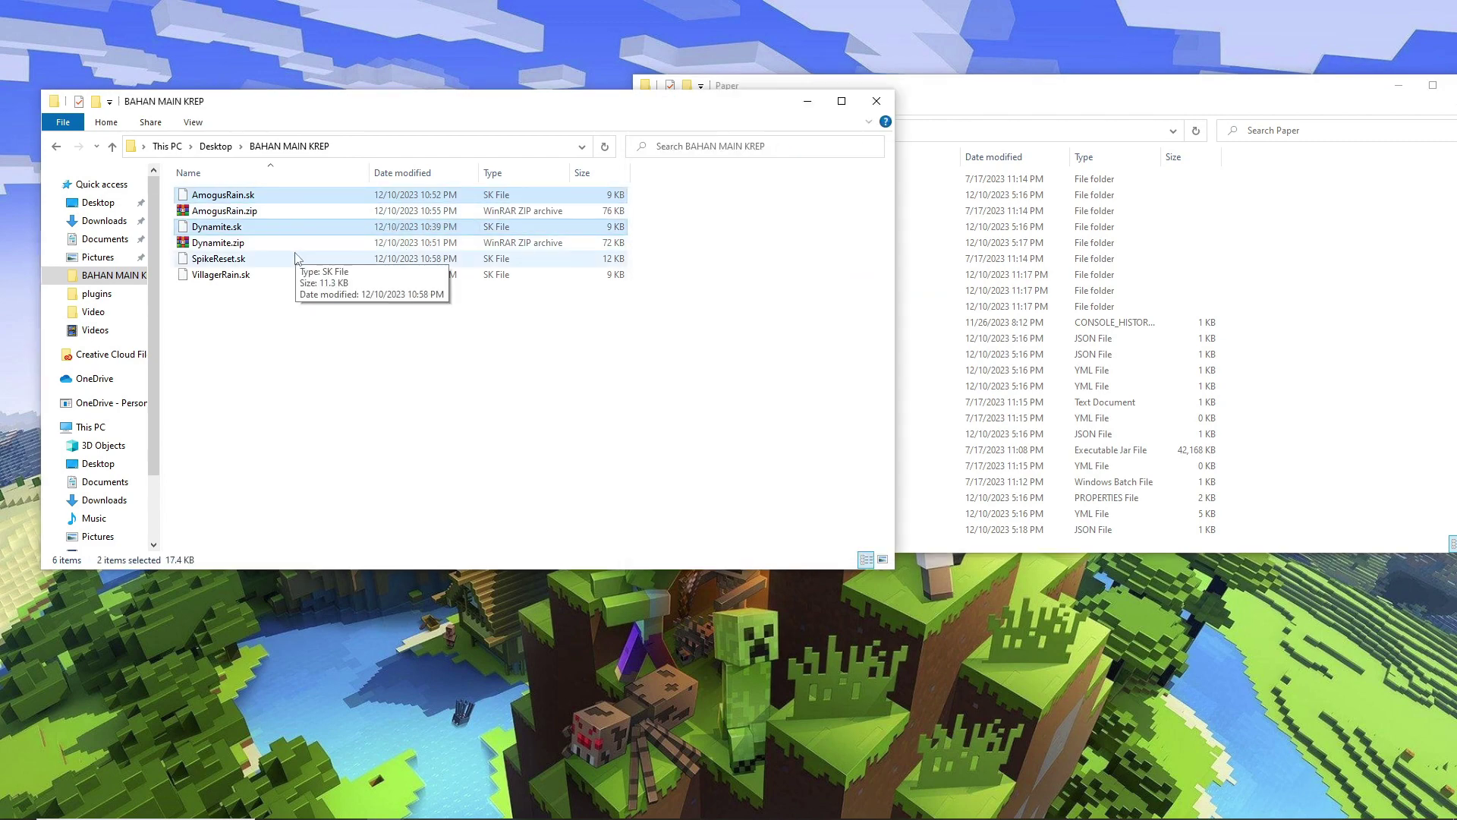
ctrl+click(295, 259)
ctrl+click(294, 275)
click(956, 102)
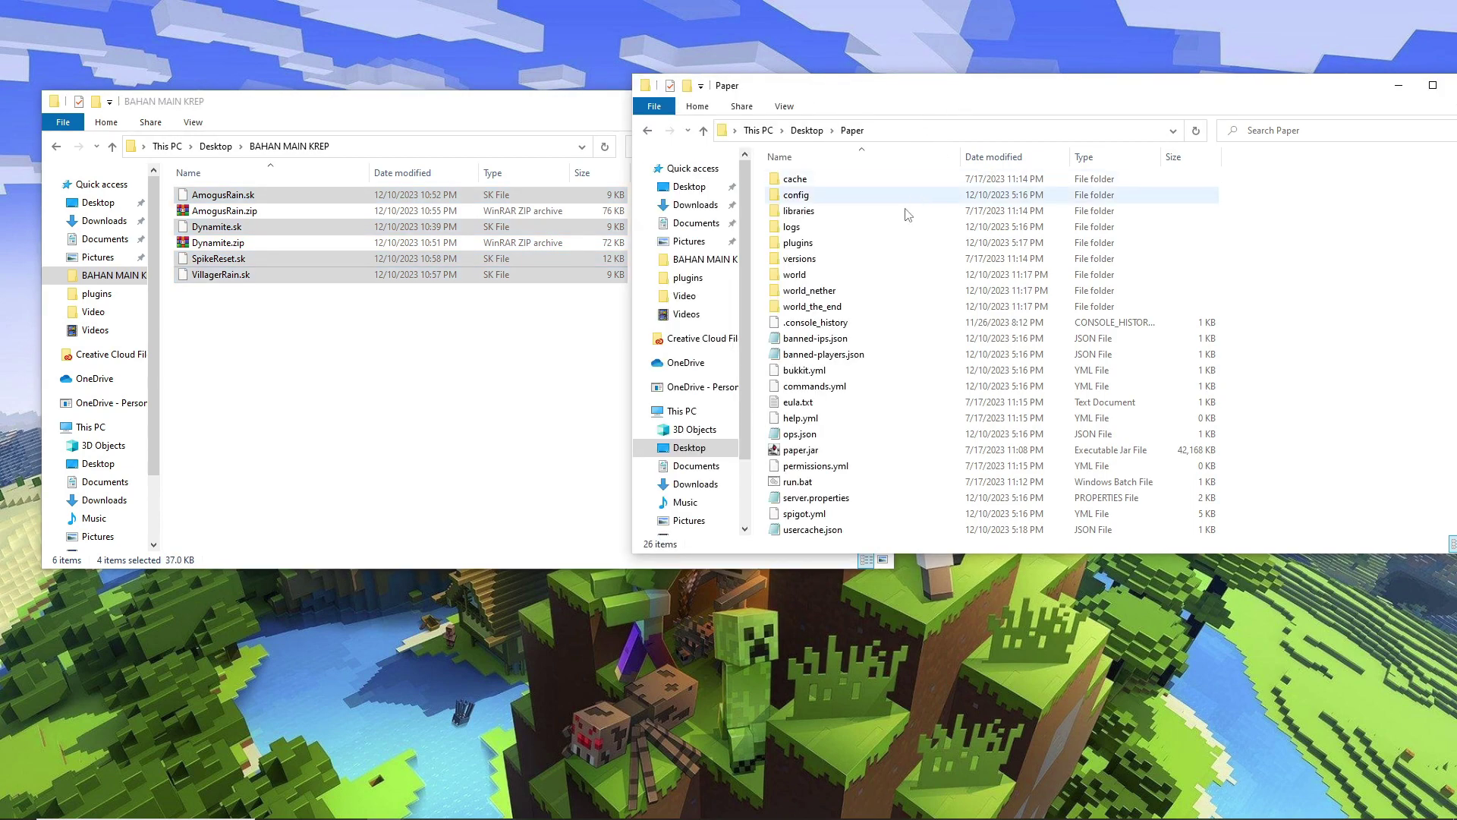
Open the scripts folder of the Skript plugin inside the Paper server's plugins folder.
double_click(888, 244)
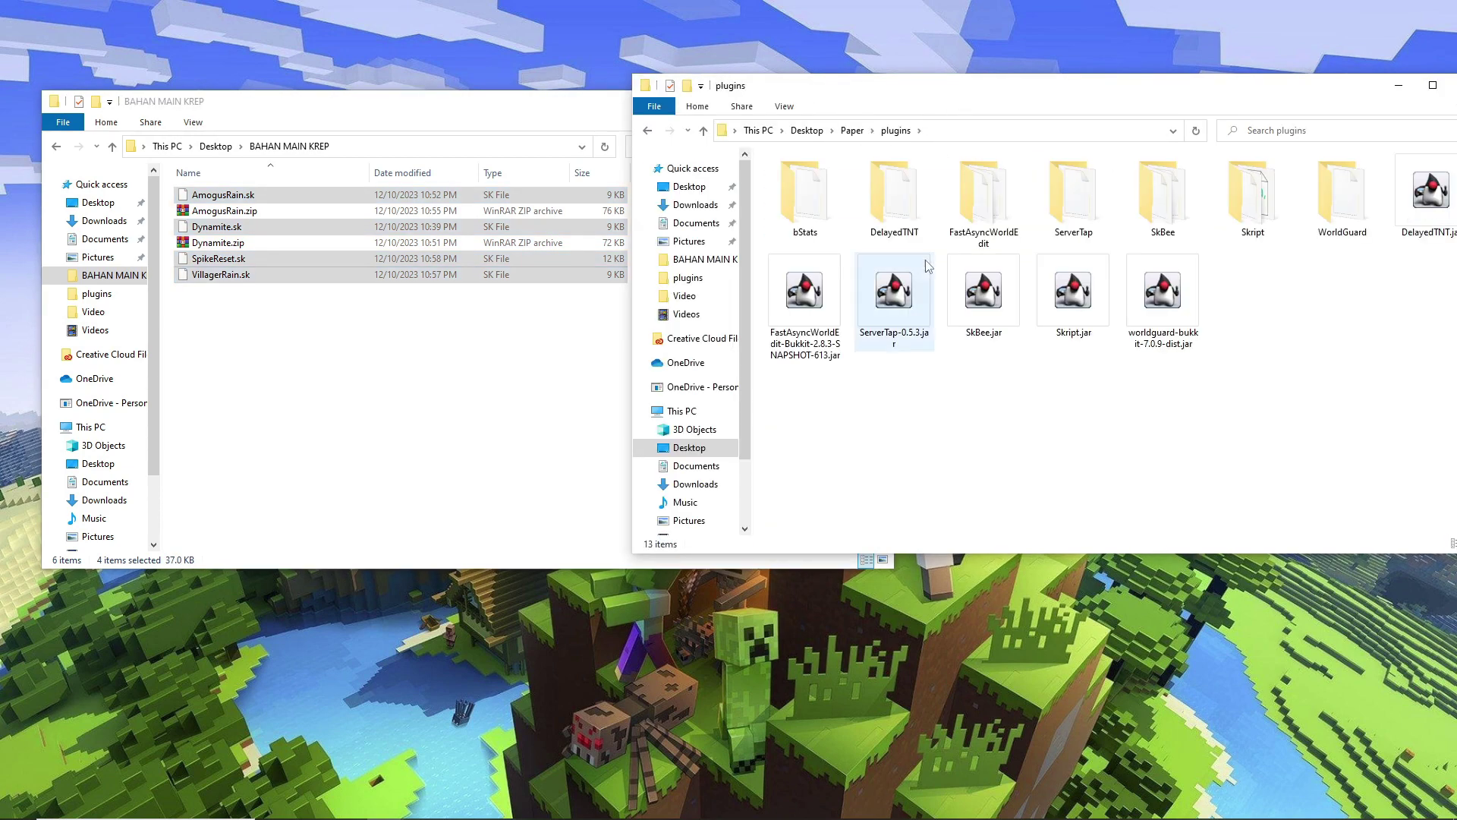
drag(1237, 99, 940, 87)
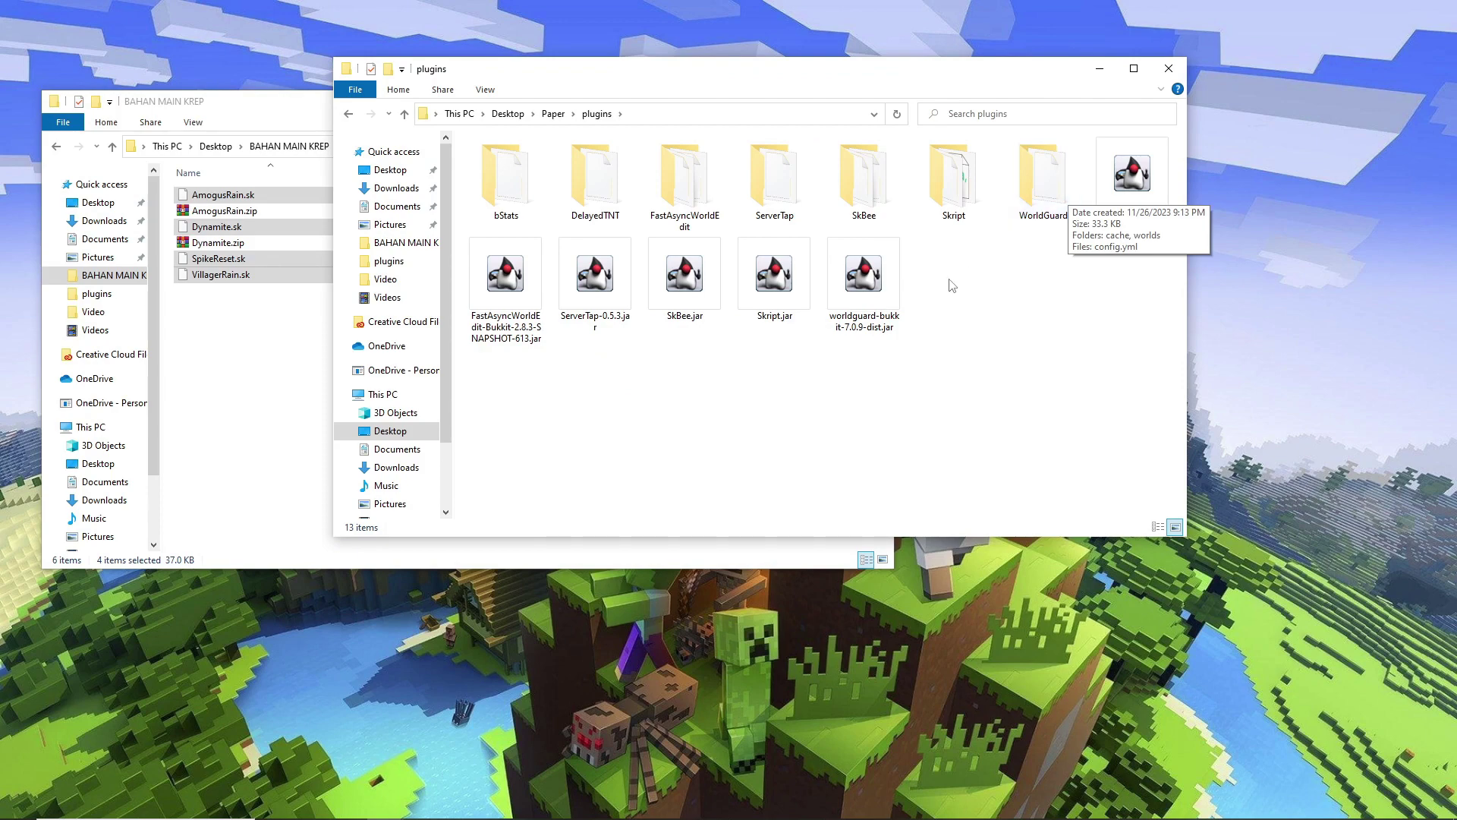
mouse_move(974, 219)
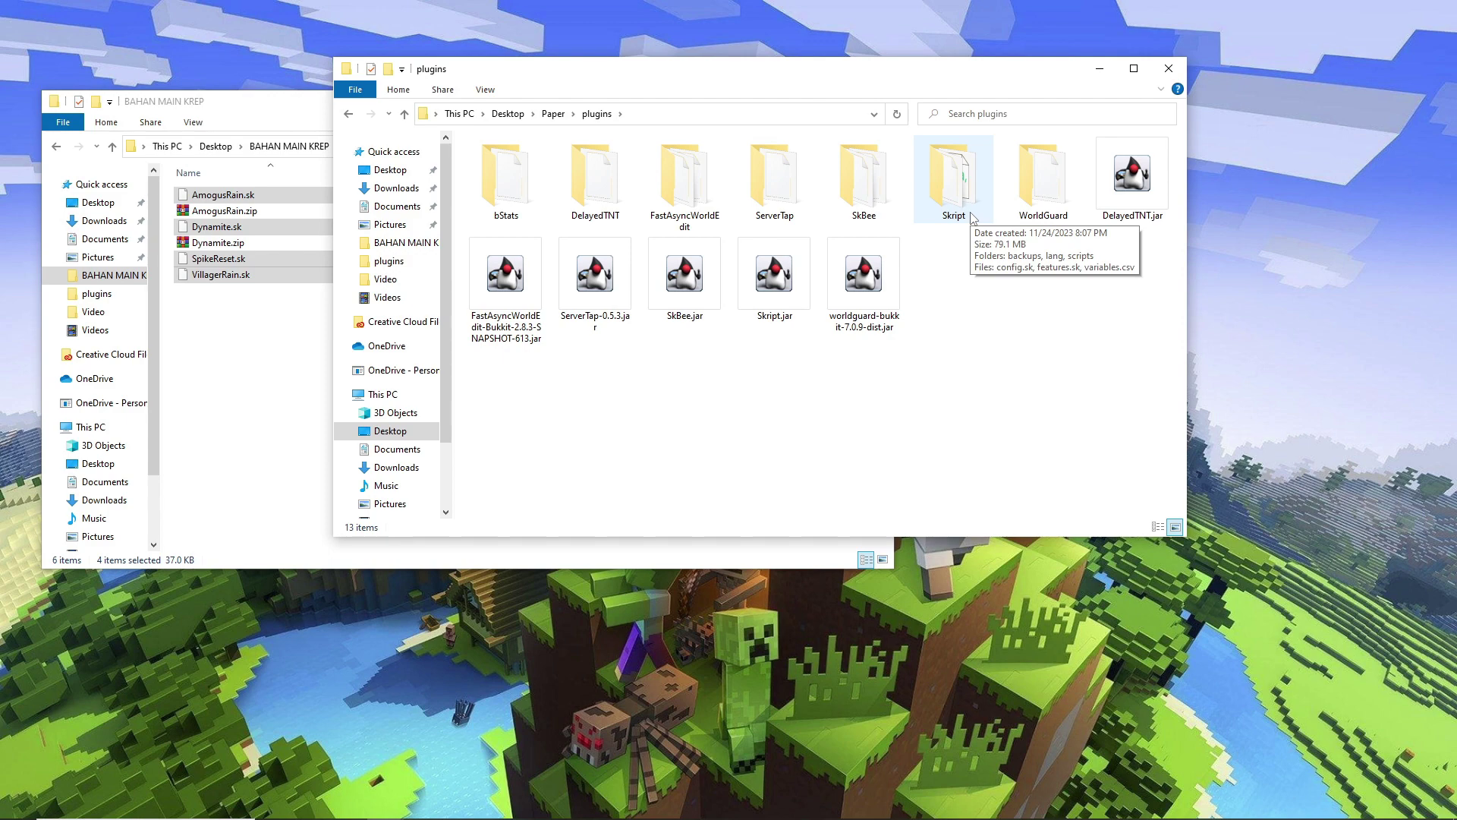
click(974, 219)
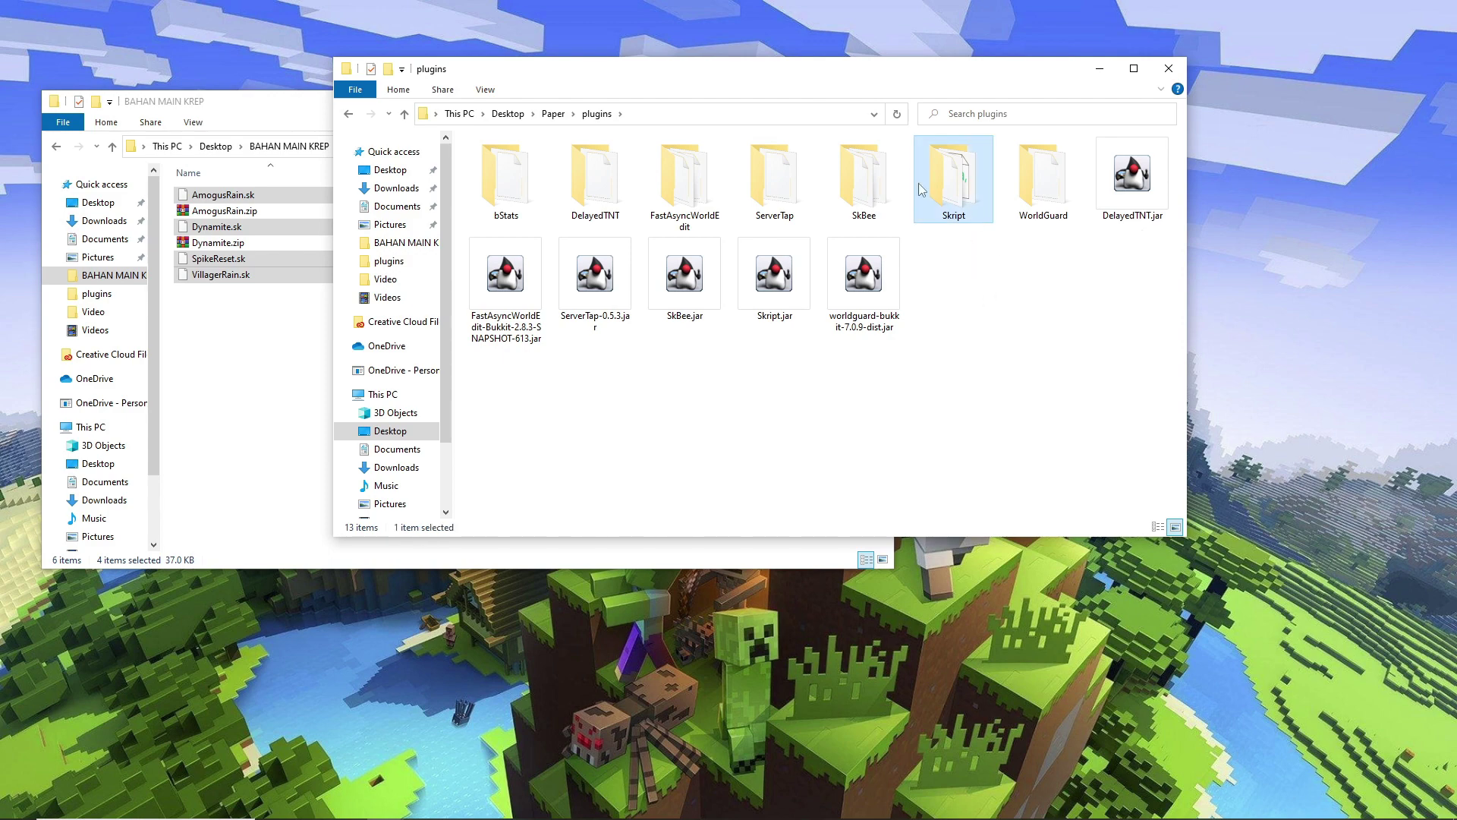
double_click(956, 205)
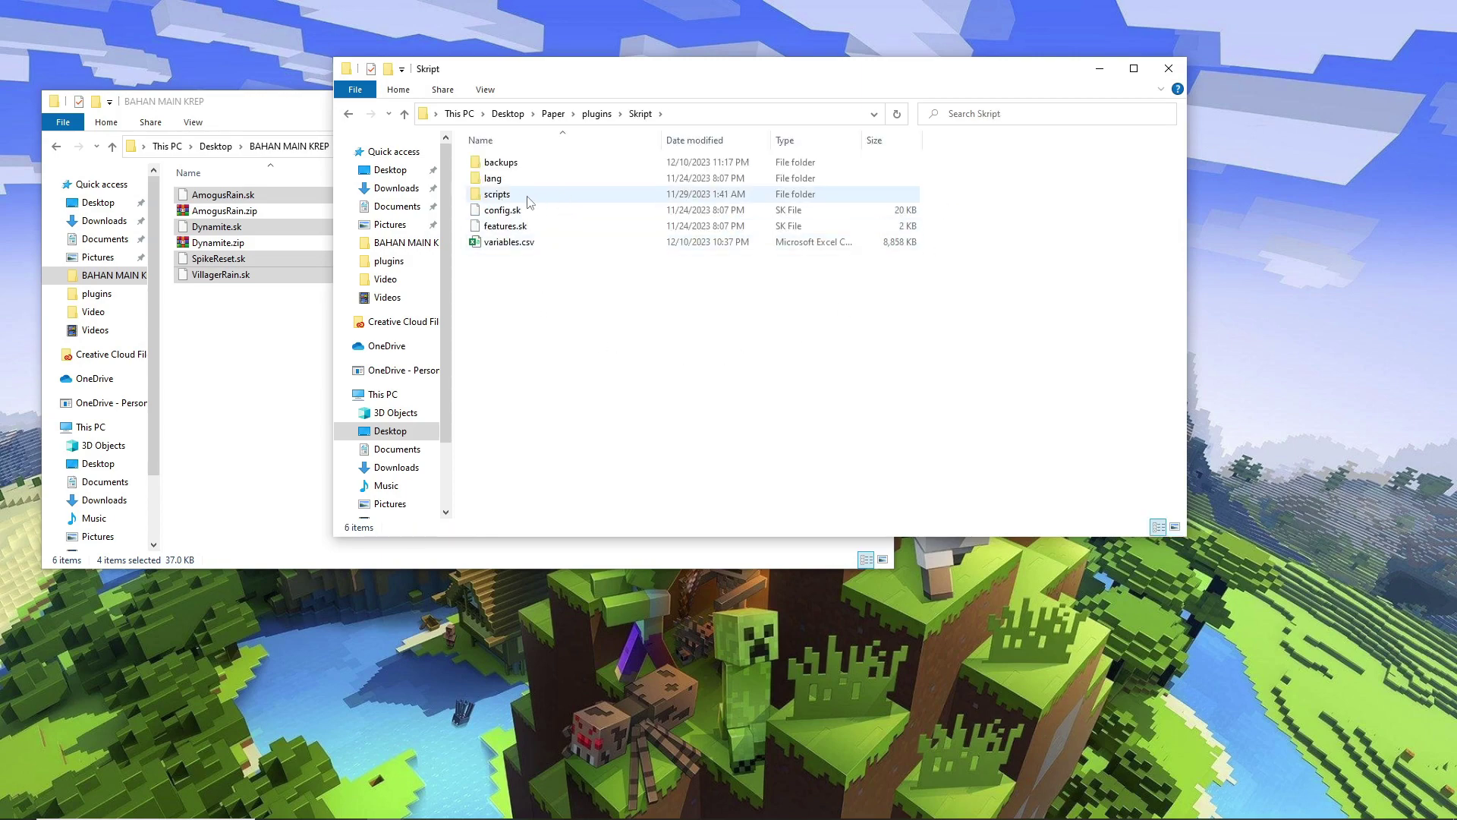
double_click(567, 196)
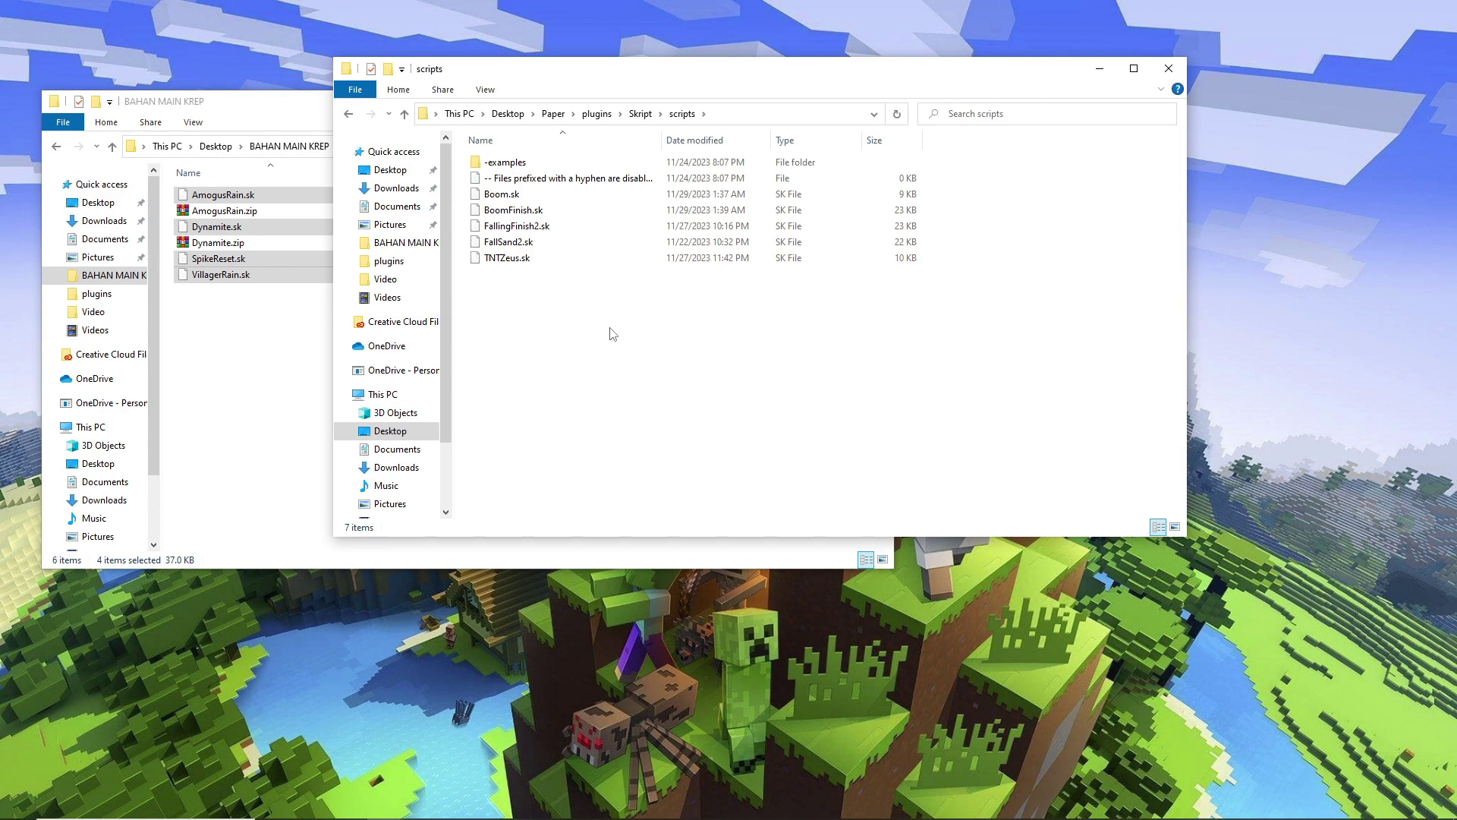
Try to paste the copied script files into the Skript plugin's scripts folder.
key(ctrl+v)
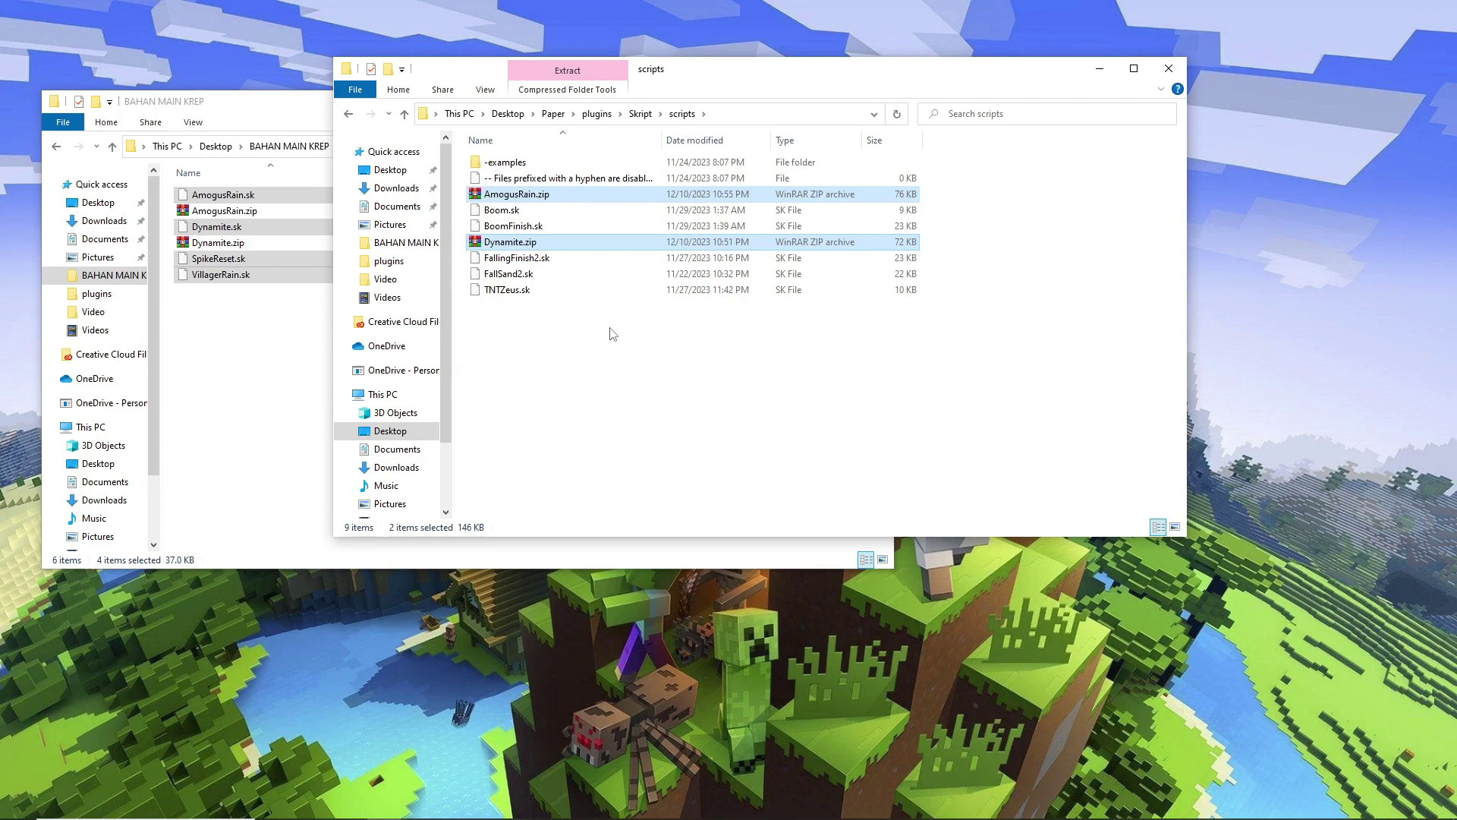
click(613, 334)
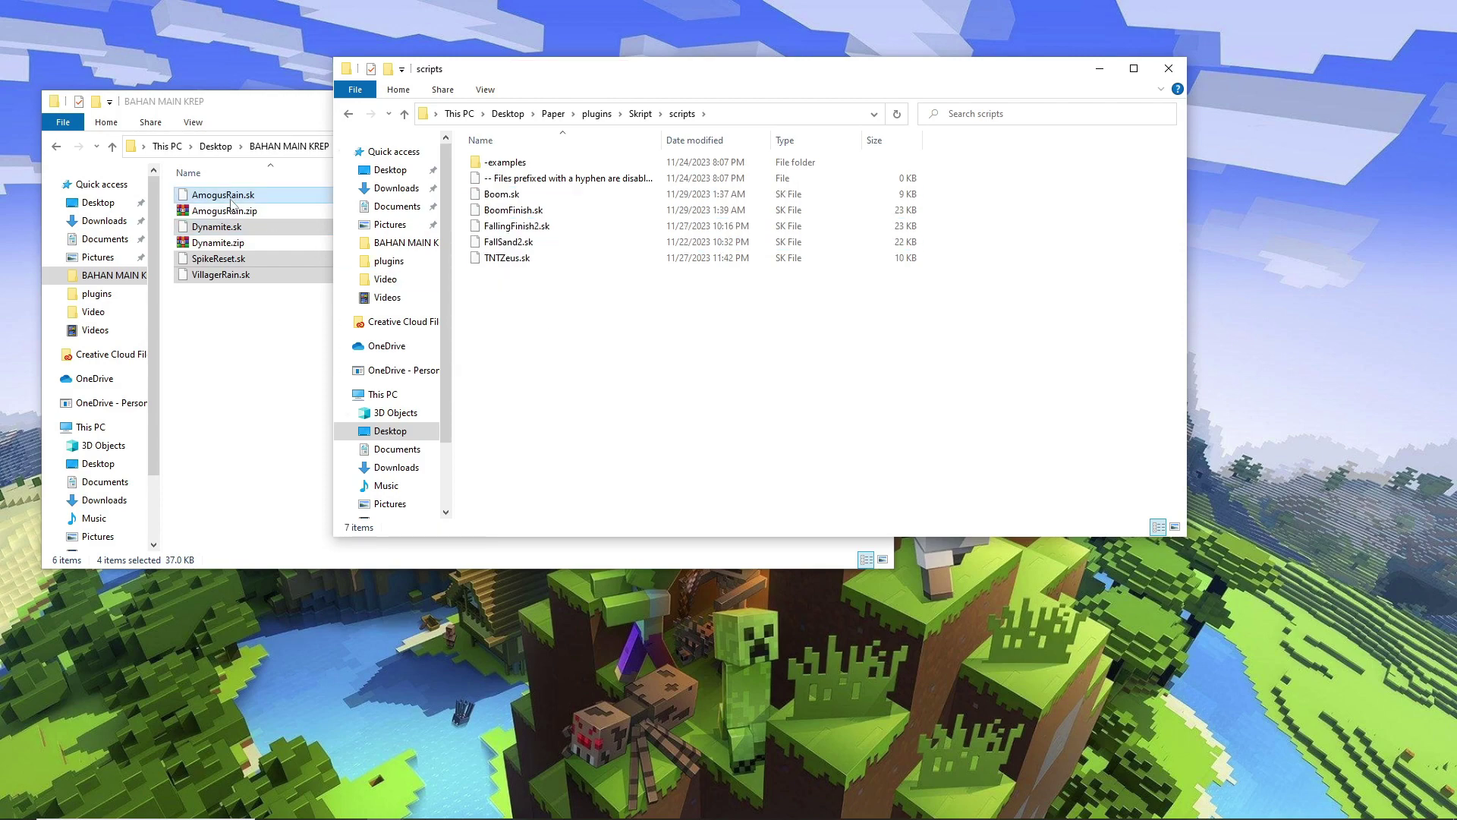
Copy AmogusRain.sk, Dynamite.sk, SpikeReset.sk and VillagerRain.sk from BAHAN MAIN KREP into the Skript plugin's scripts folder.
click(258, 195)
ctrl+click(262, 227)
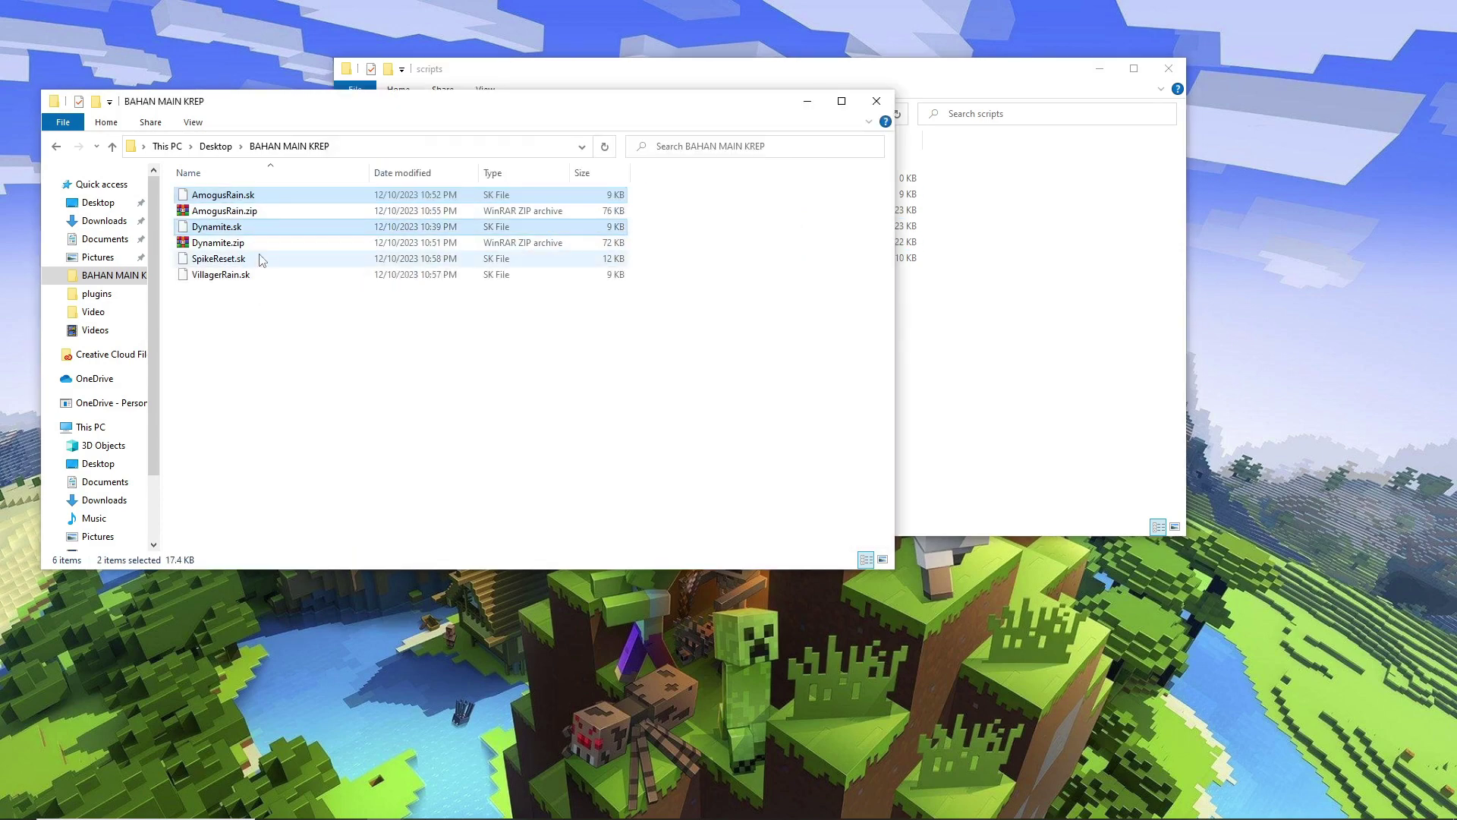
ctrl+click(262, 259)
ctrl+click(256, 275)
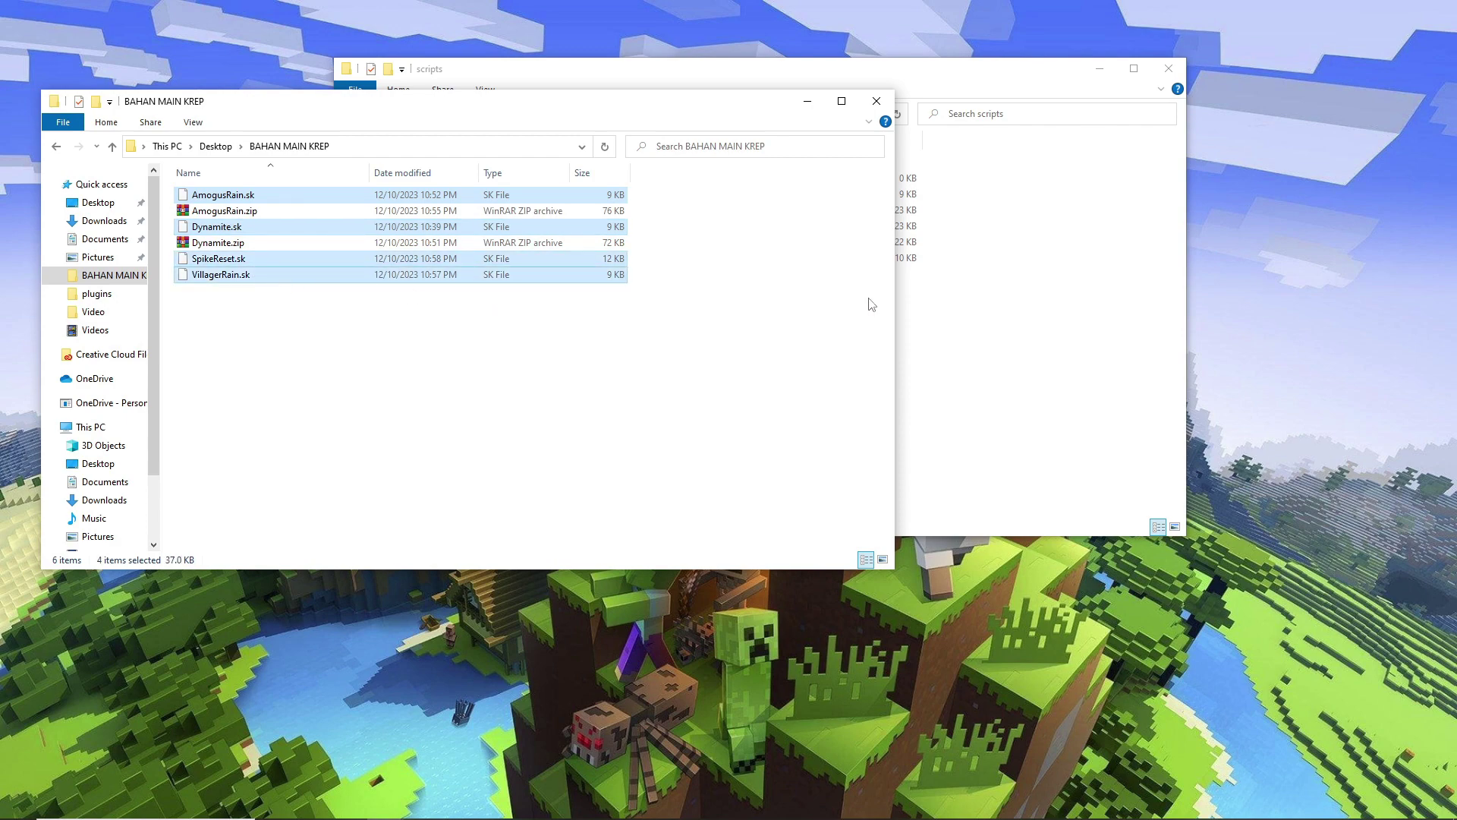
click(955, 330)
key(ctrl+v)
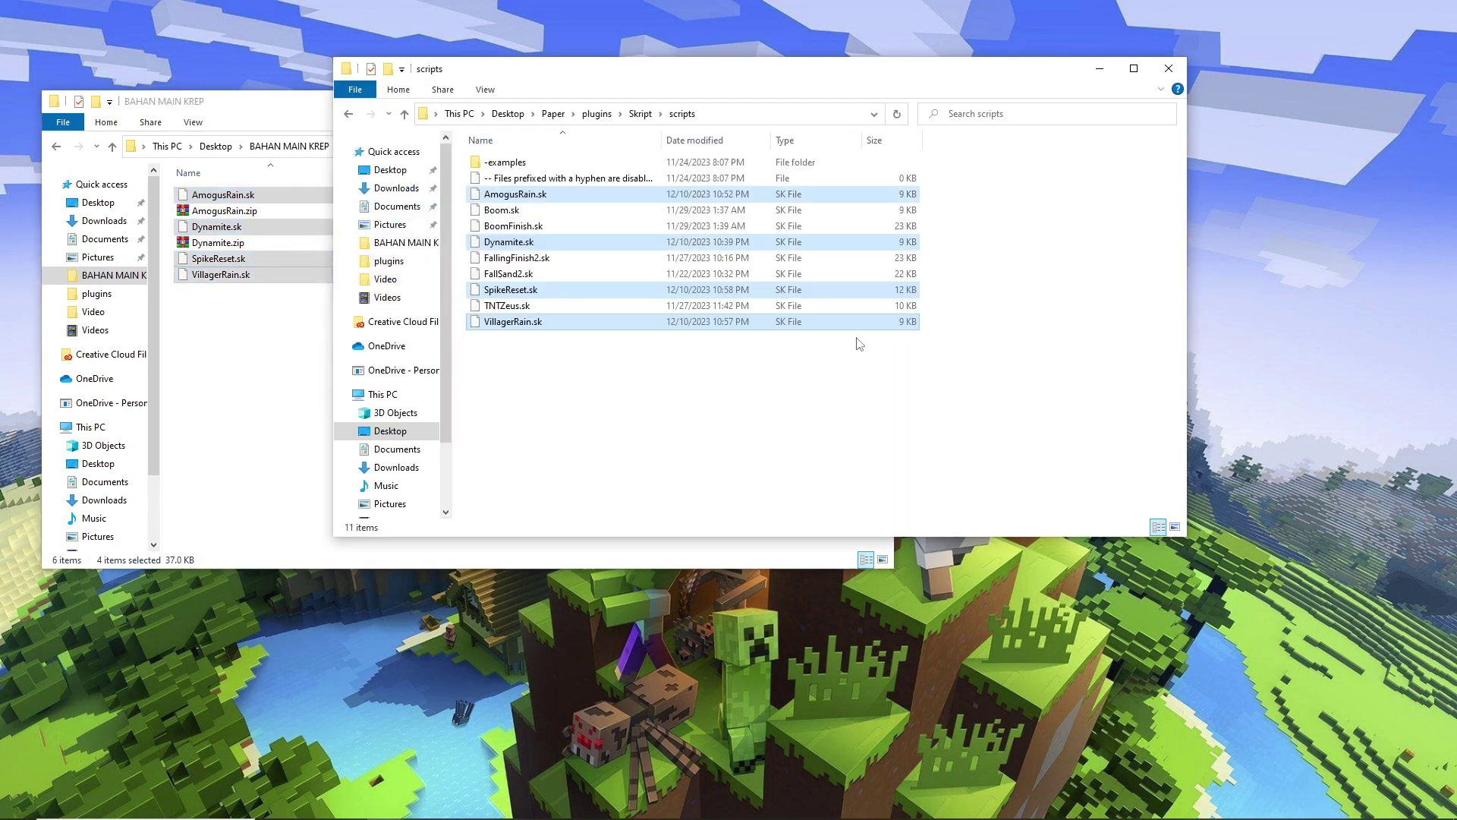
click(970, 376)
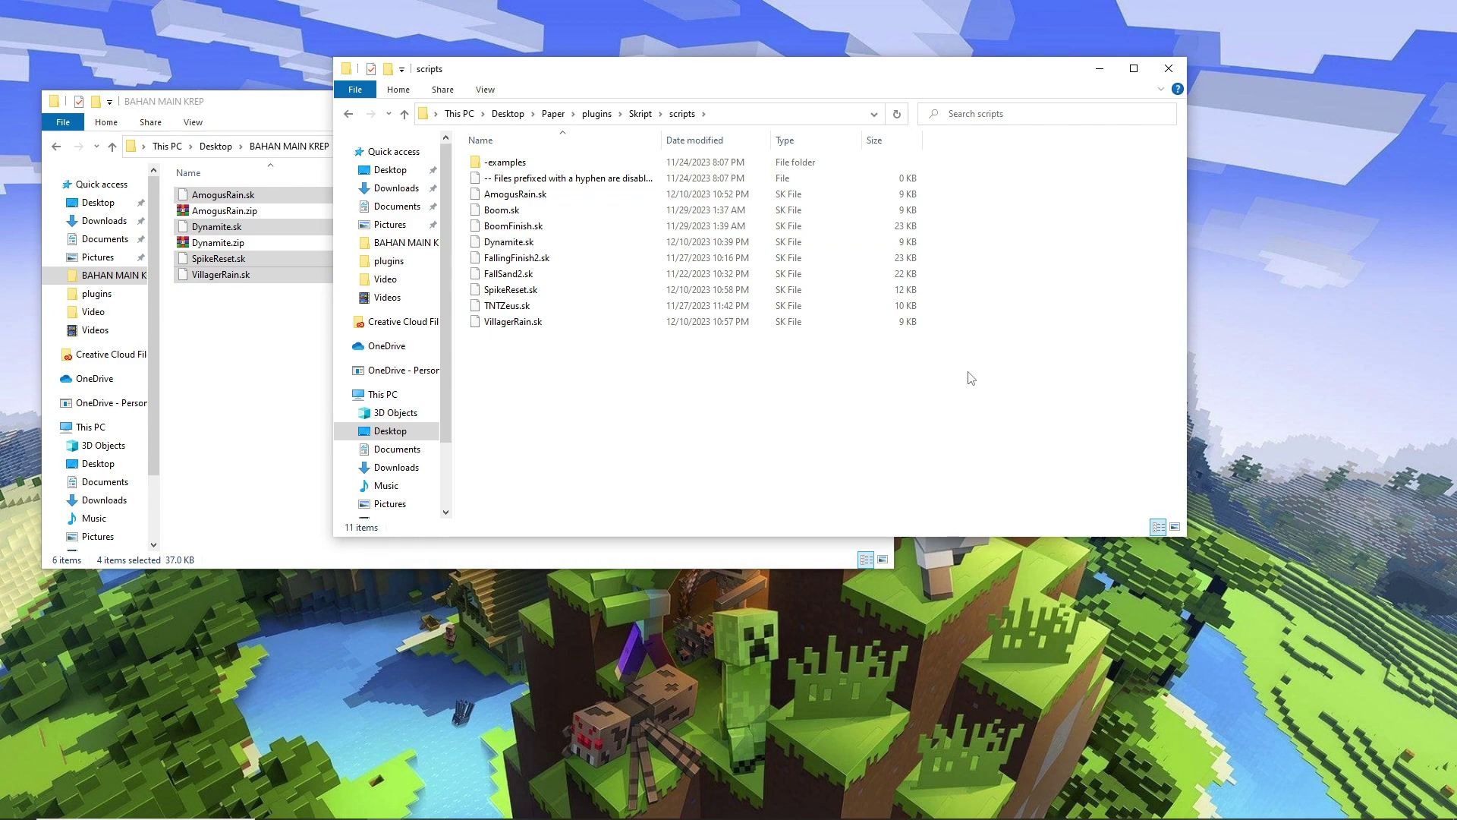
Revisit the Skript and scripts folders, and return to the main Paper server folder.
click(640, 116)
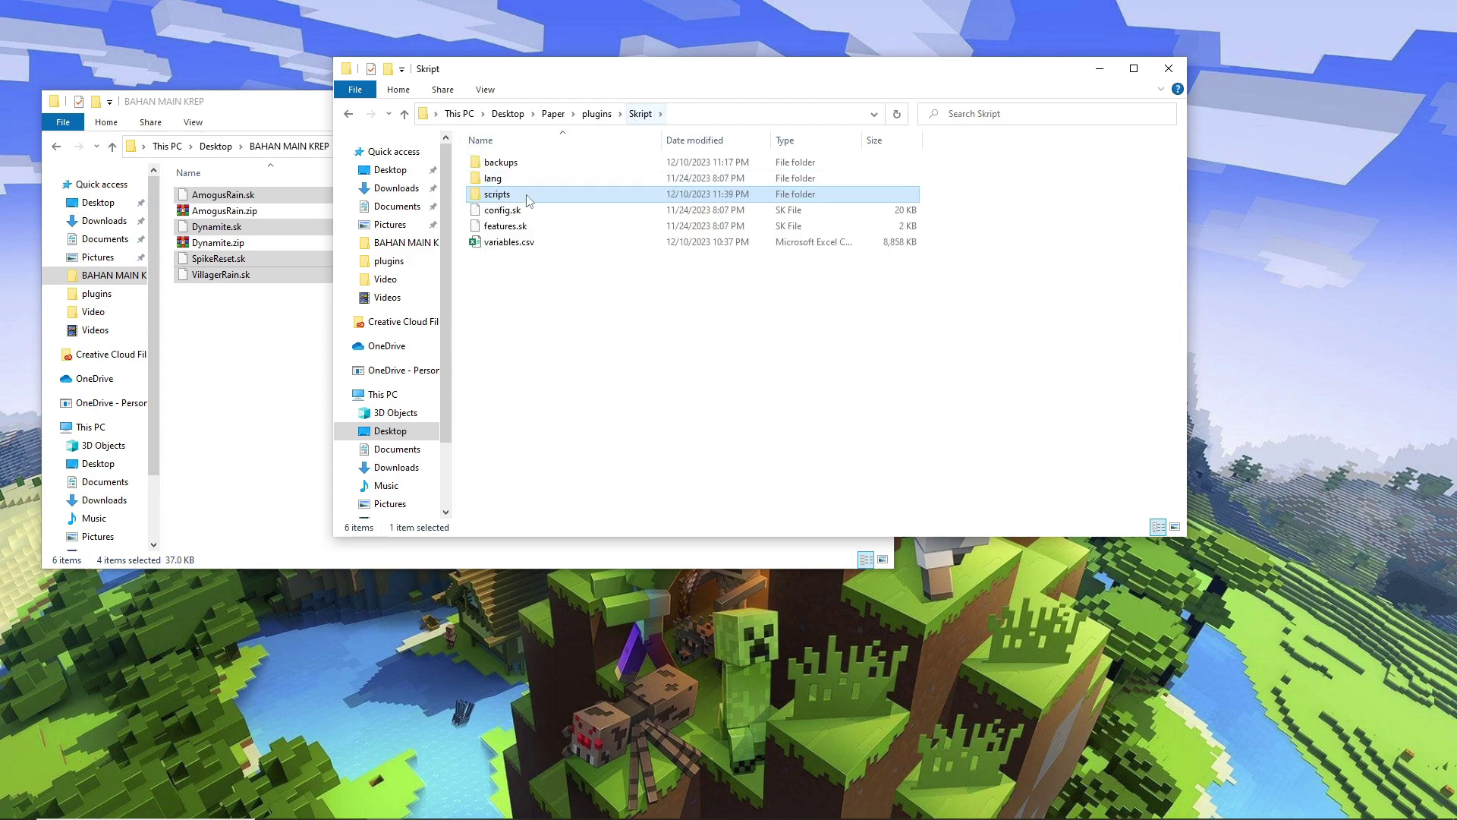
double_click(497, 195)
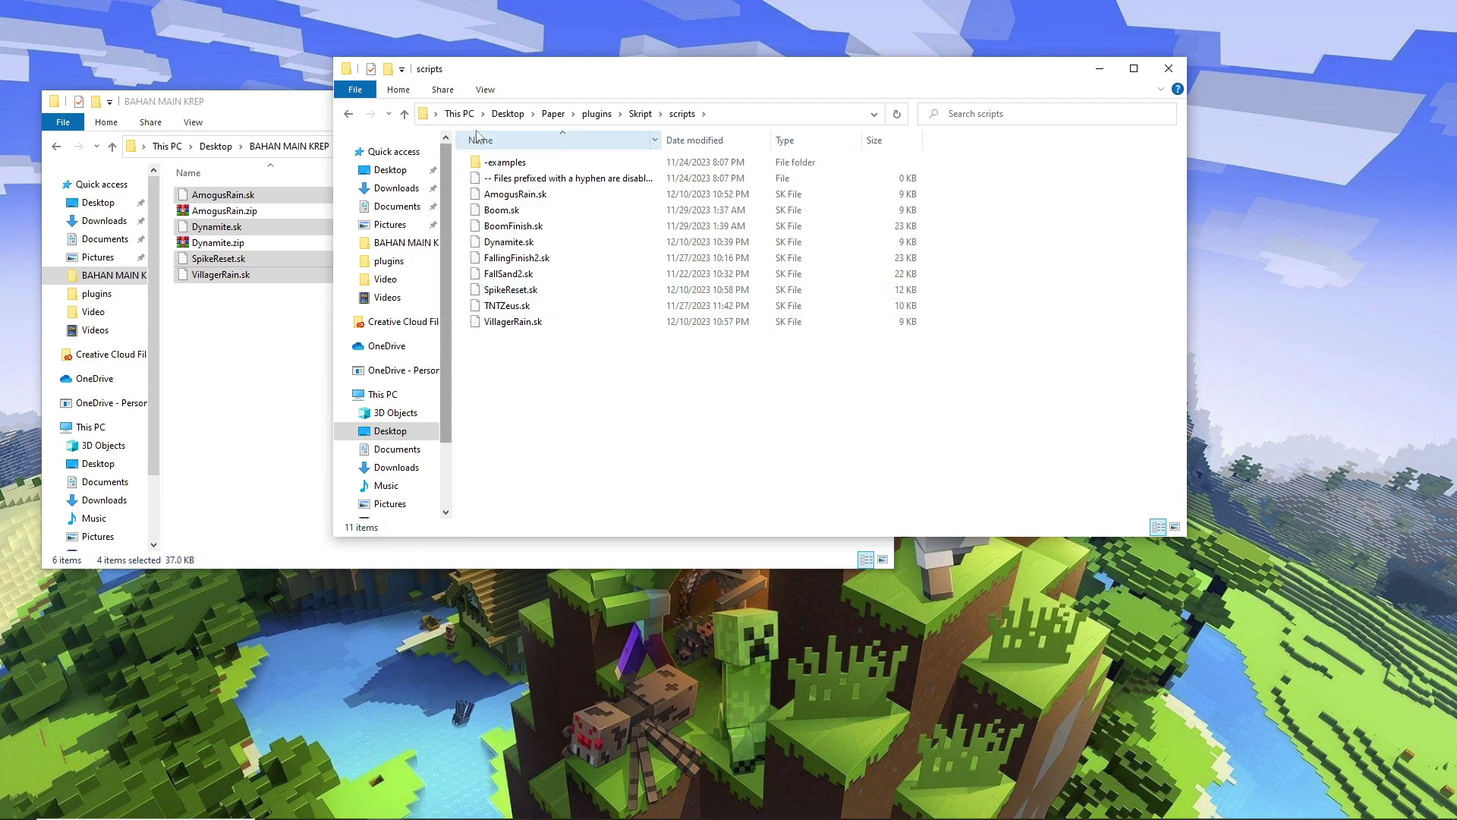
click(553, 114)
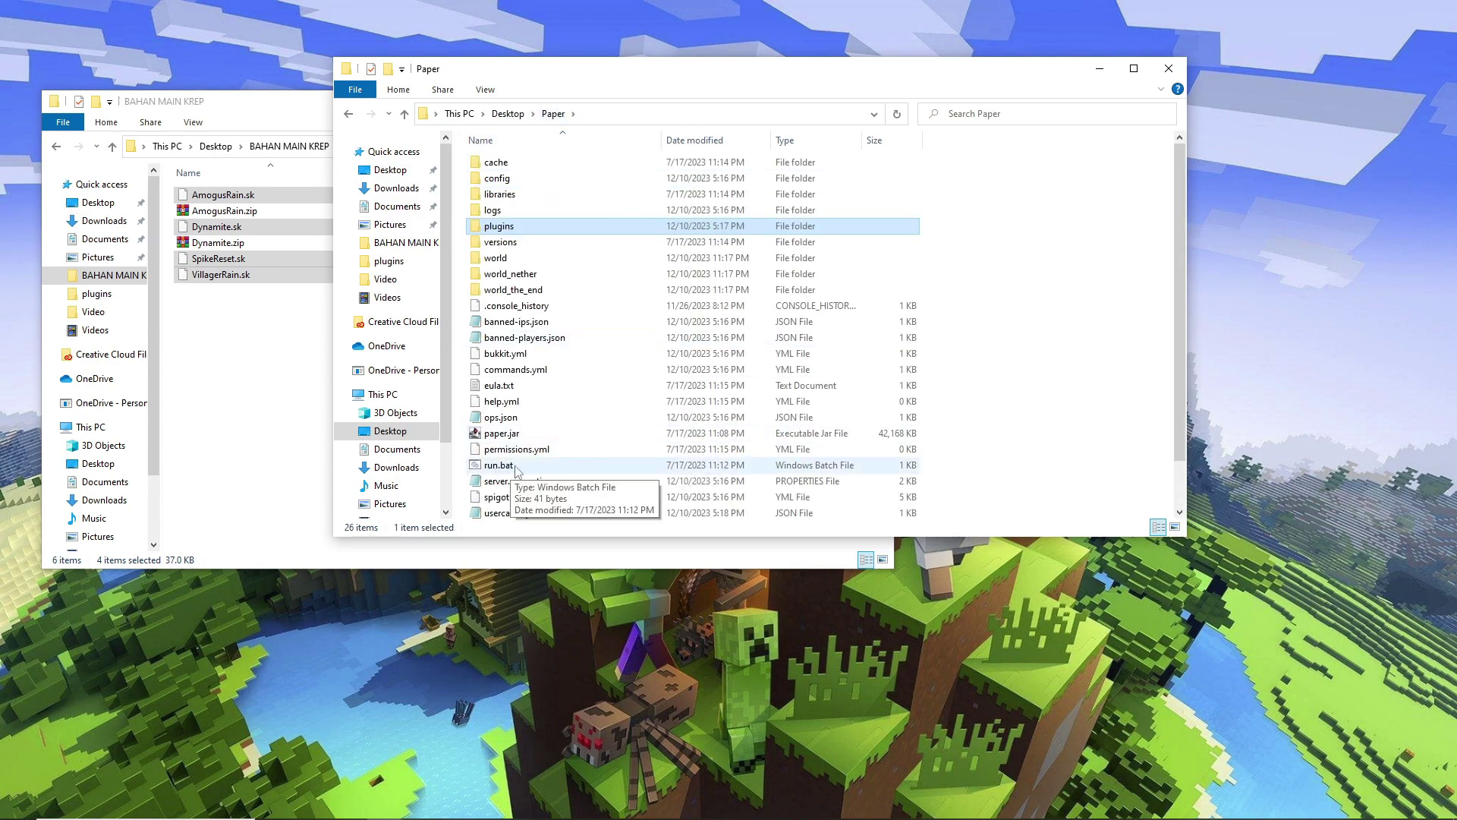
Start the Paper server with run.bat and move the Minecraft Launcher window aside to uncover the server console.
click(507, 465)
double_click(508, 466)
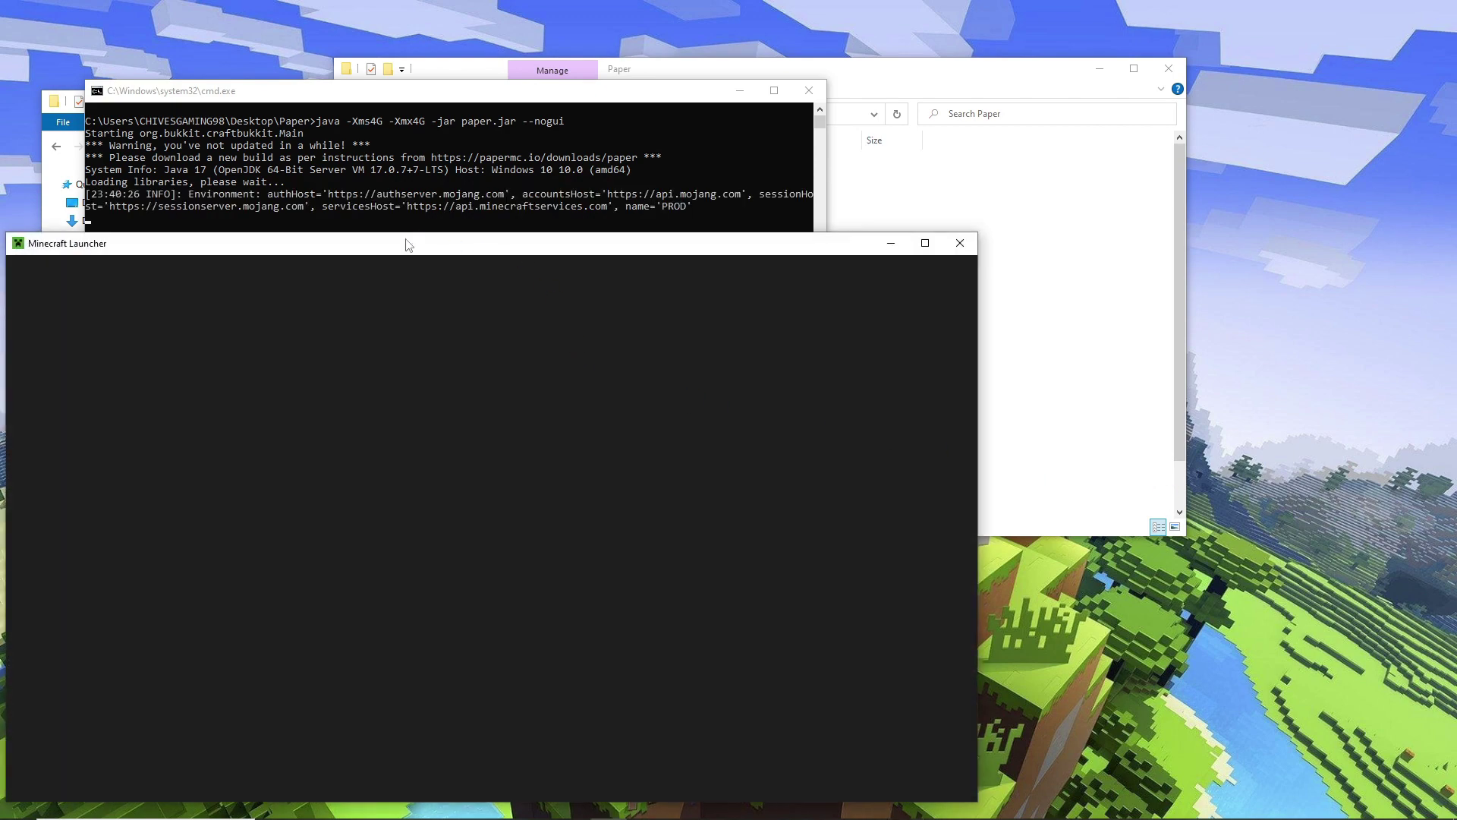
drag(408, 244, 920, 201)
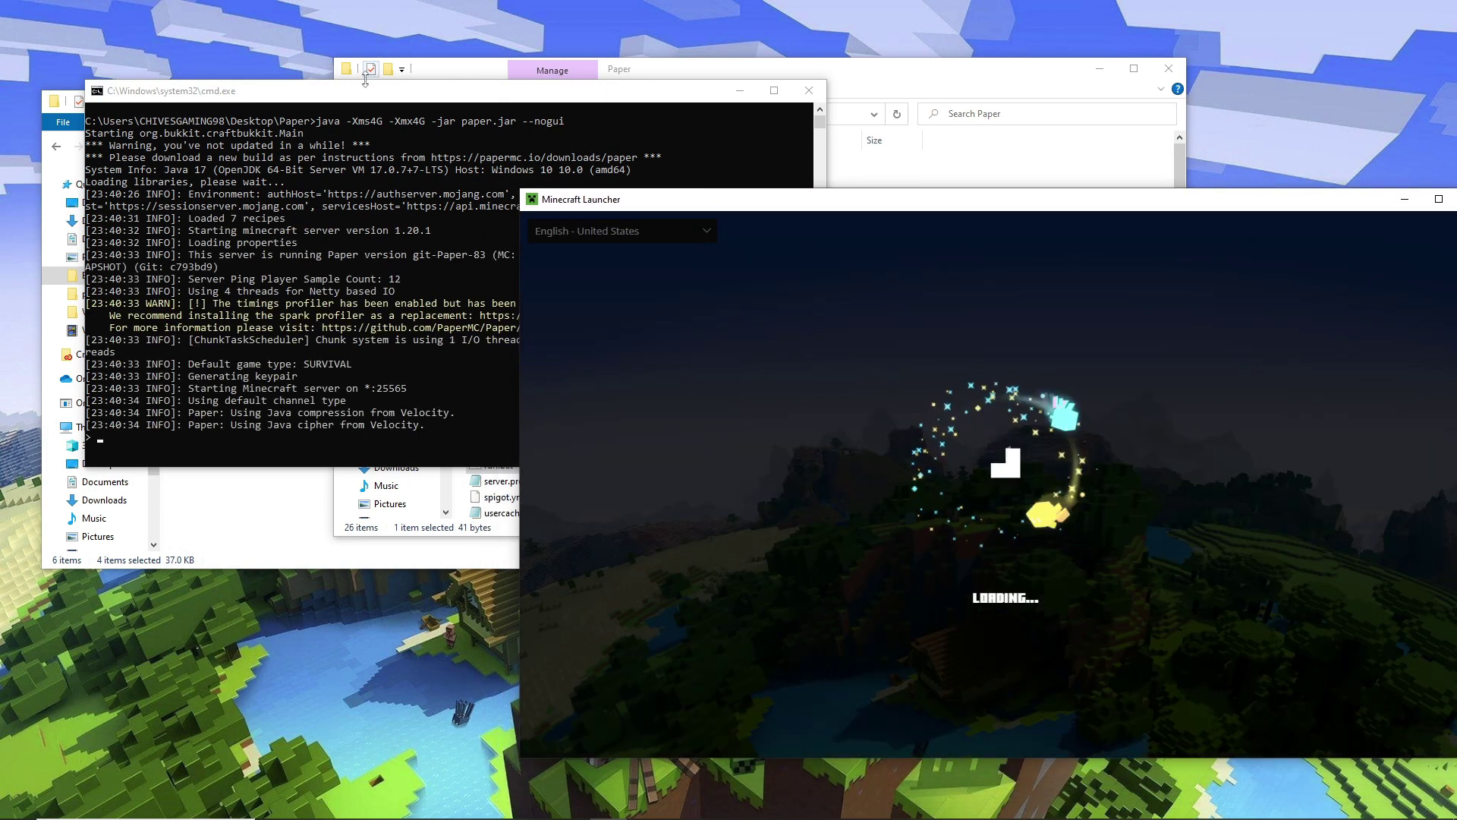
click(489, 119)
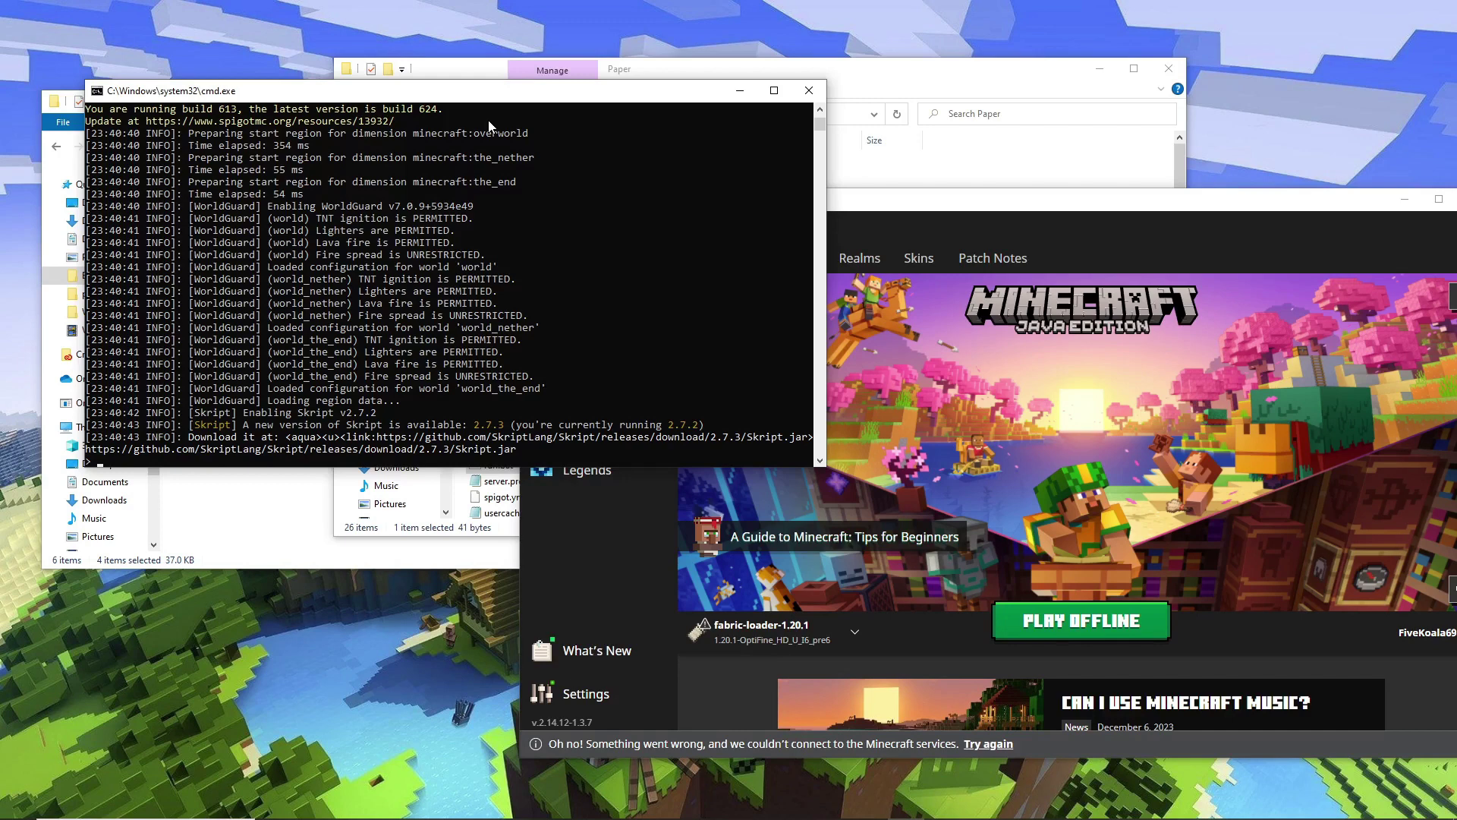
Retry the Minecraft Launcher's connection to the Minecraft services and launch the fabric-loader-1.20.1 installation, returning to the server console.
click(989, 744)
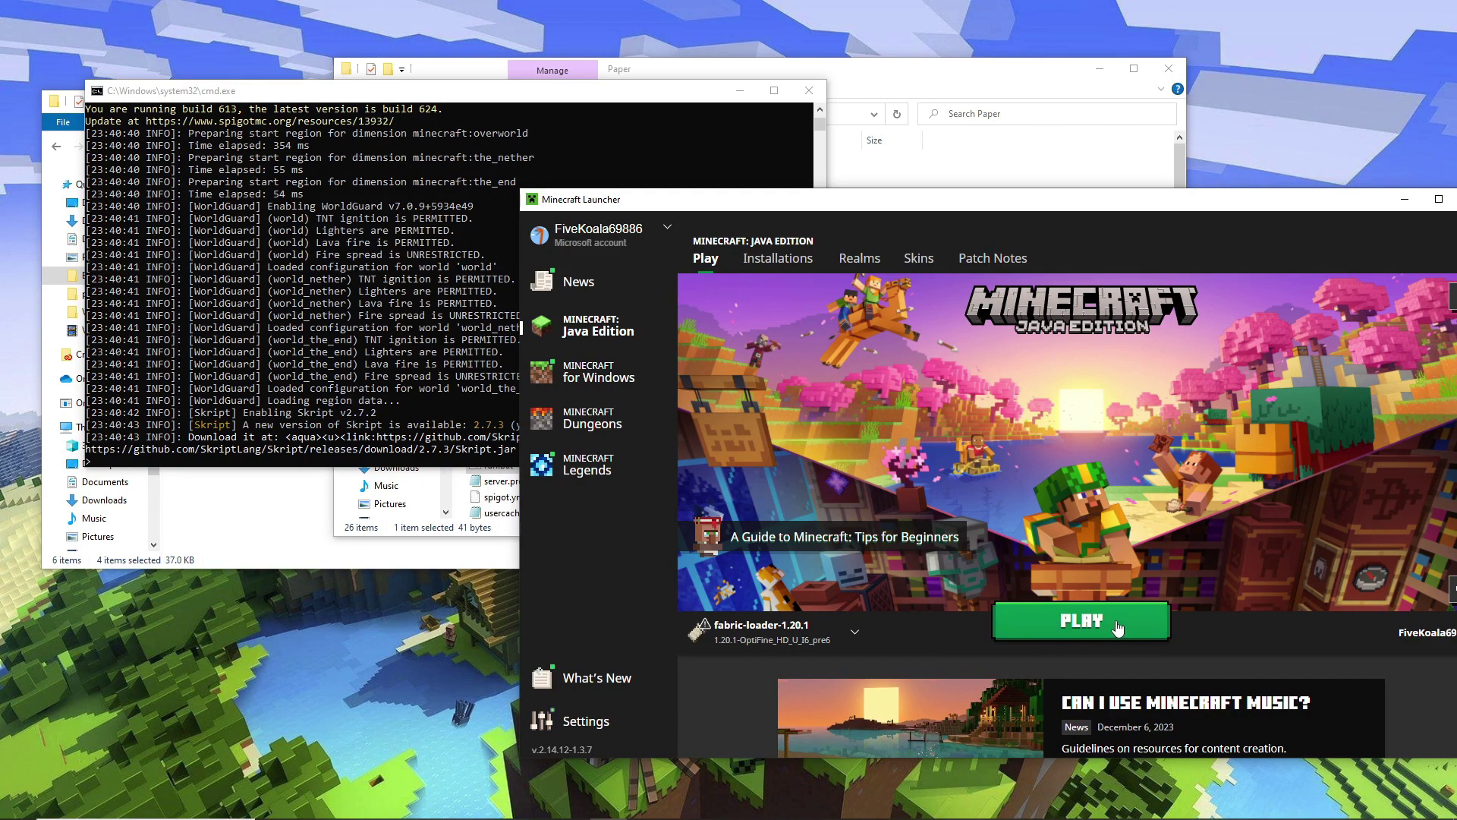
click(1095, 627)
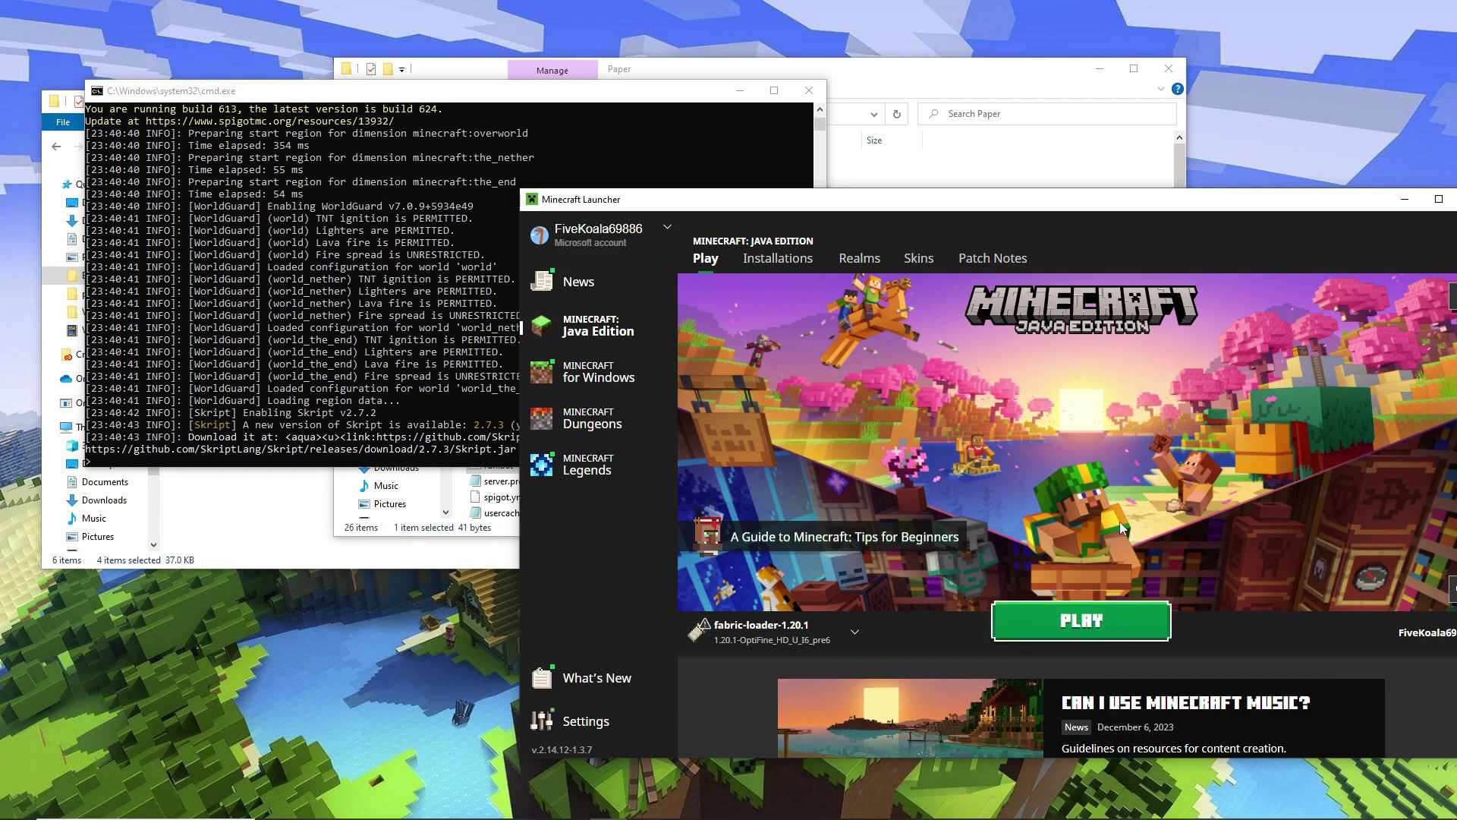
click(600, 107)
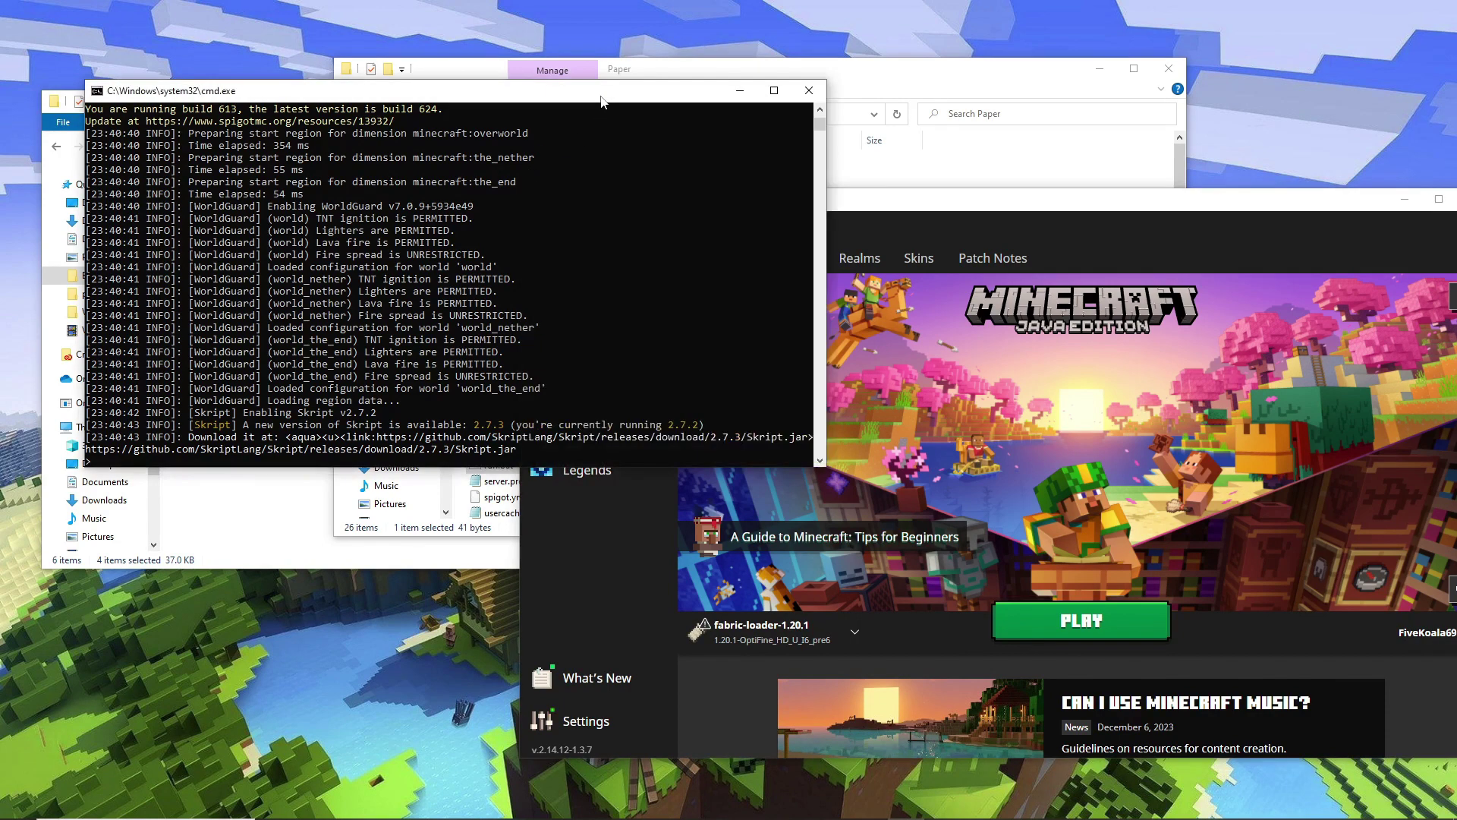
scroll(650, 307, down, 2)
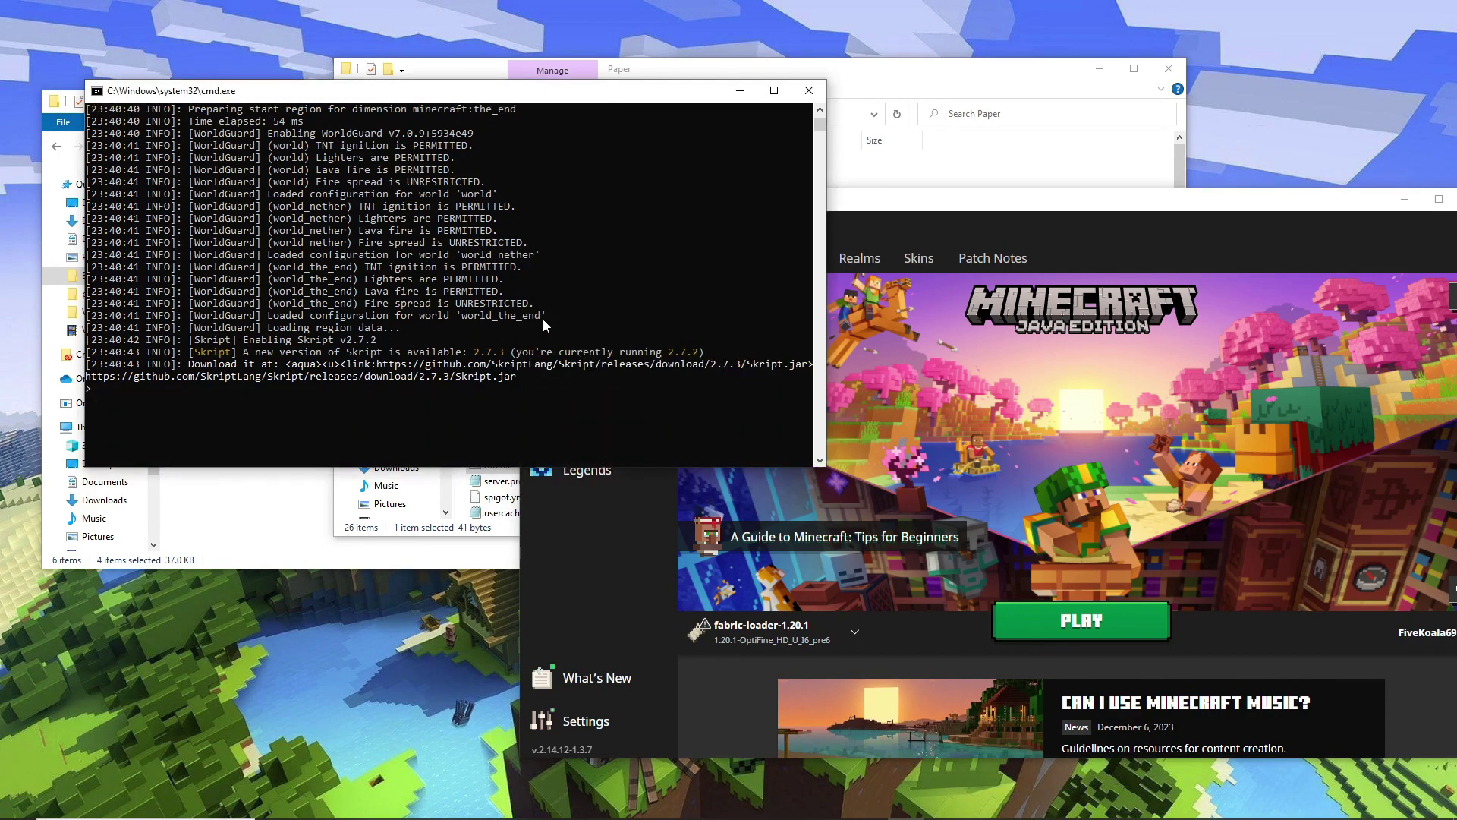